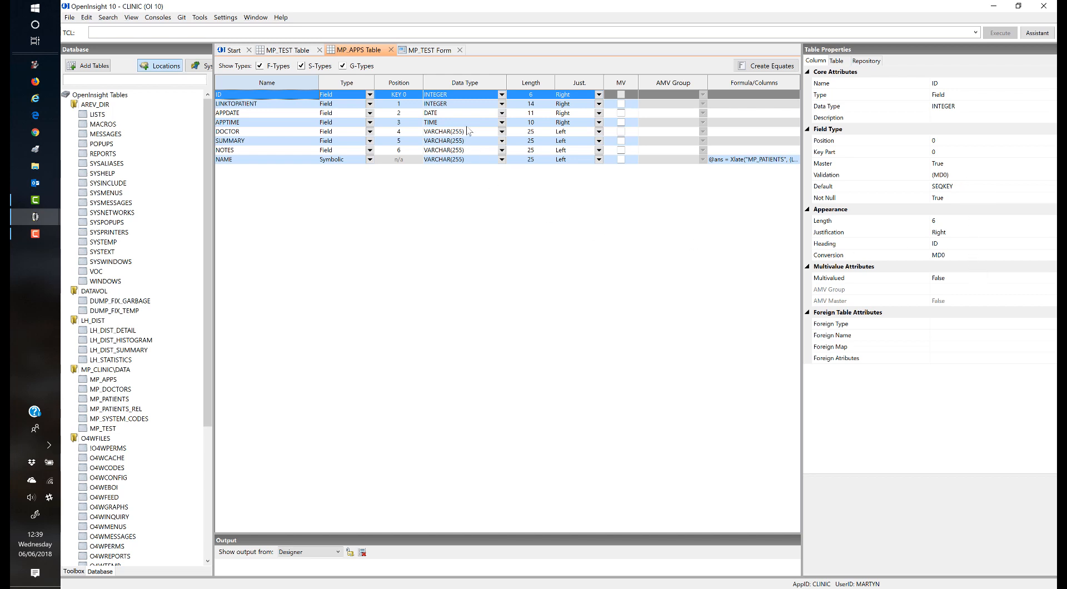
Review the column properties of the APPDATE and APPTIME fields in the MP_APPS table
left_click(454, 113)
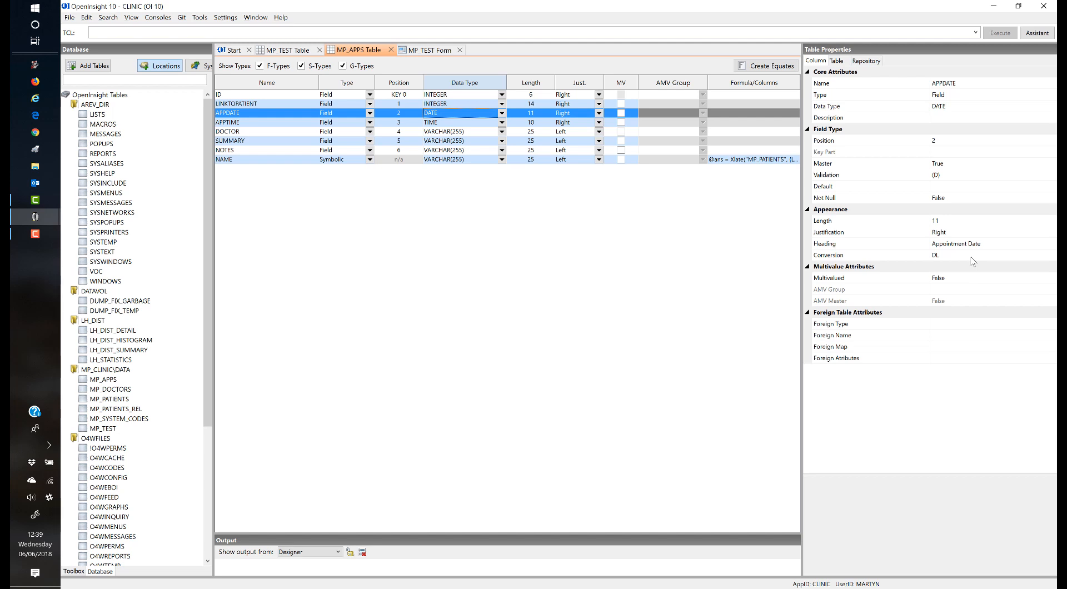
left_click(463, 122)
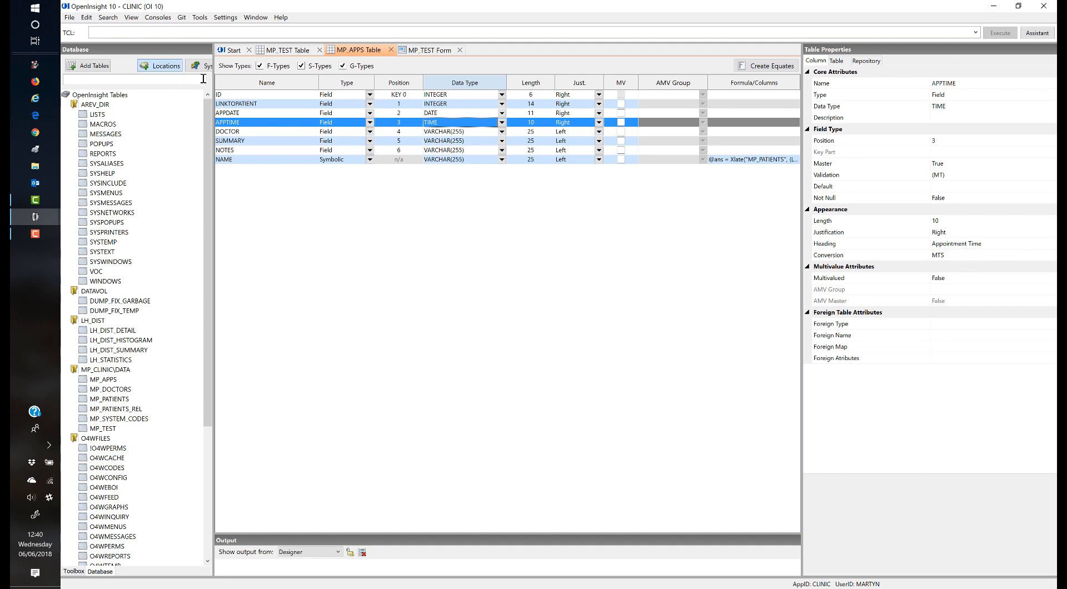
Look over the available tool panels and the control Toolbox, return to the database table list and widen it to fit all its commands
left_click(131, 17)
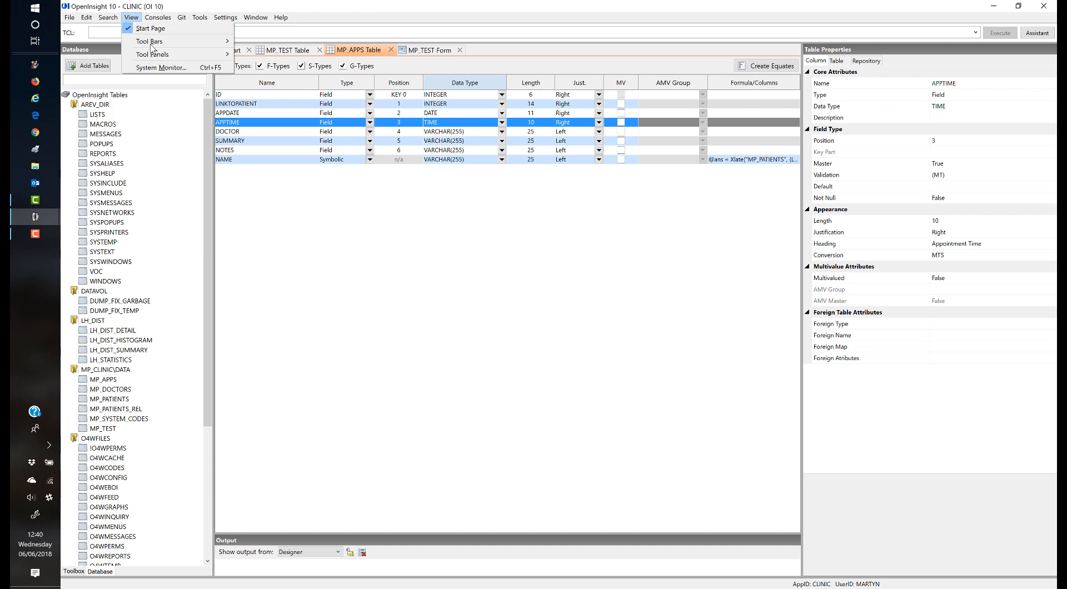
mouse_move(154, 55)
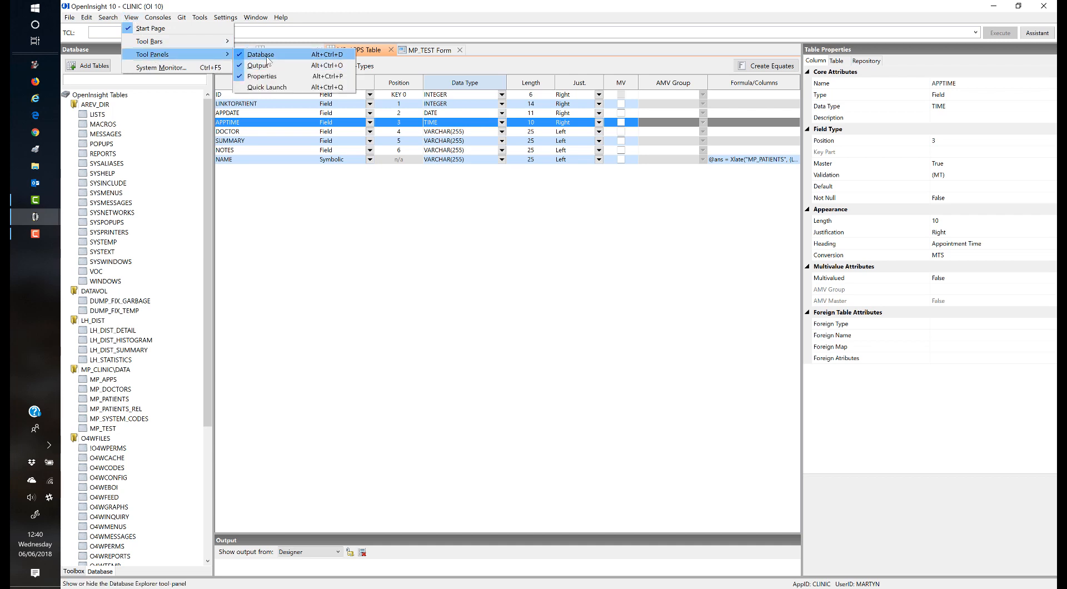
left_click(75, 572)
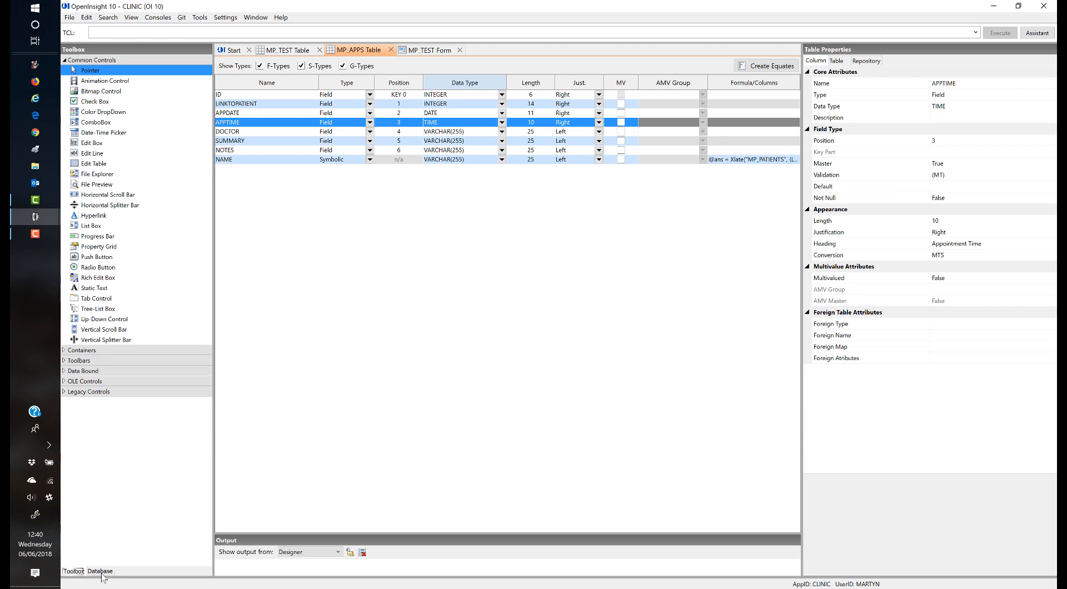
left_click(100, 572)
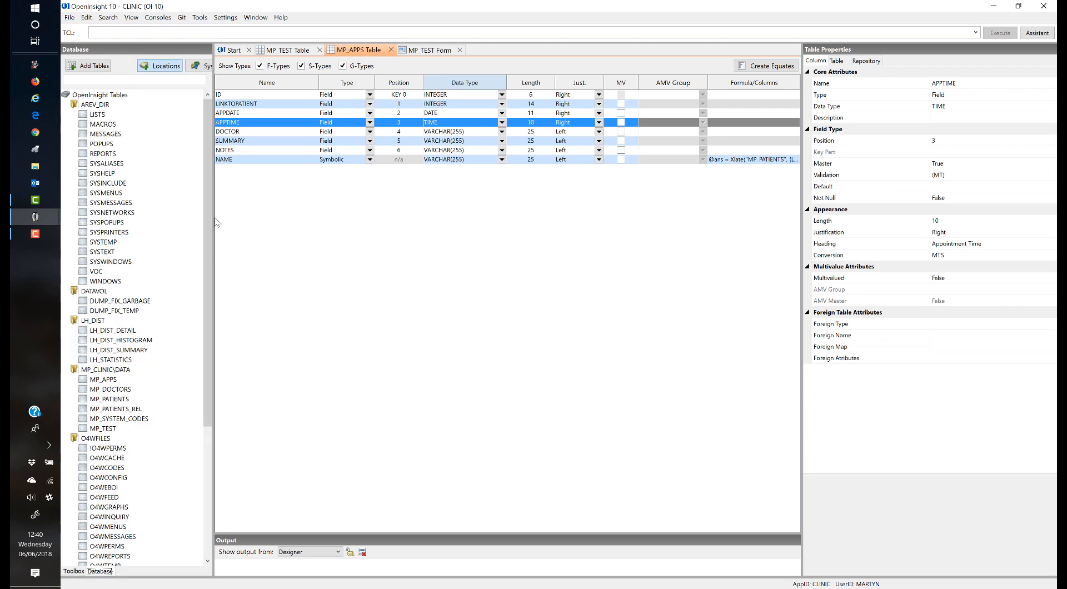
left_click_drag(213, 217, 351, 217)
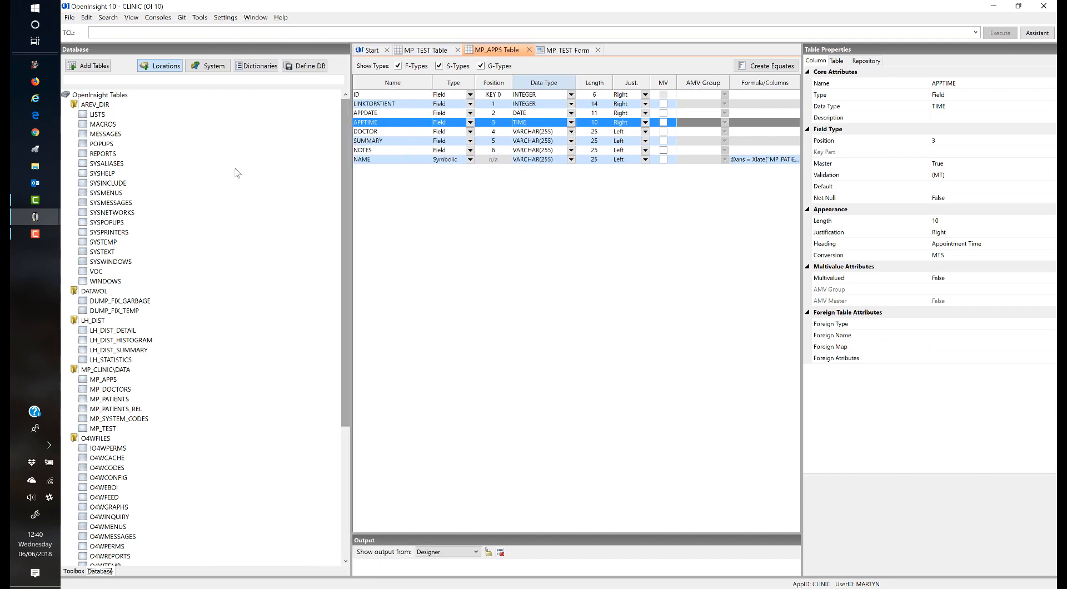
Start adding tables from the C:\Revsoft\MP_CLINIC\Data volume, select all available tables, and close the dialog without applying
left_click(95, 66)
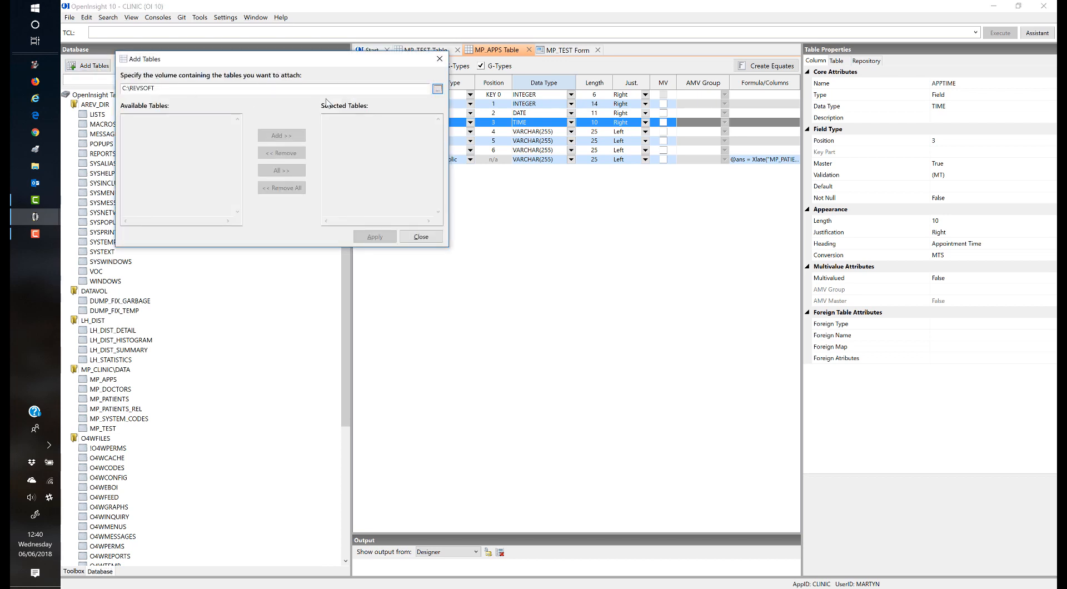
left_click(437, 89)
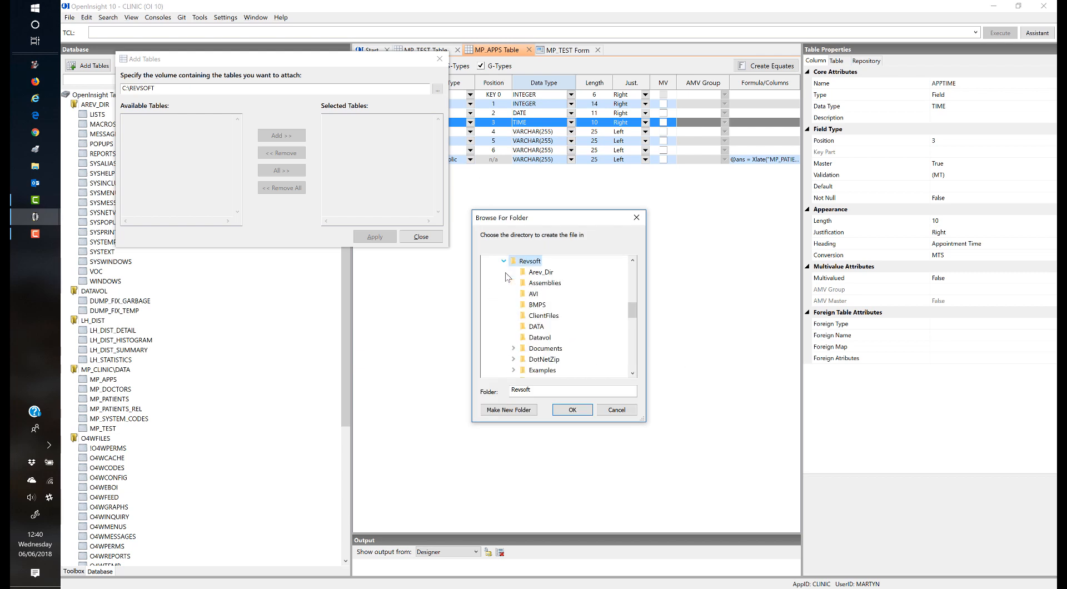
scroll(547, 333, "down", 1)
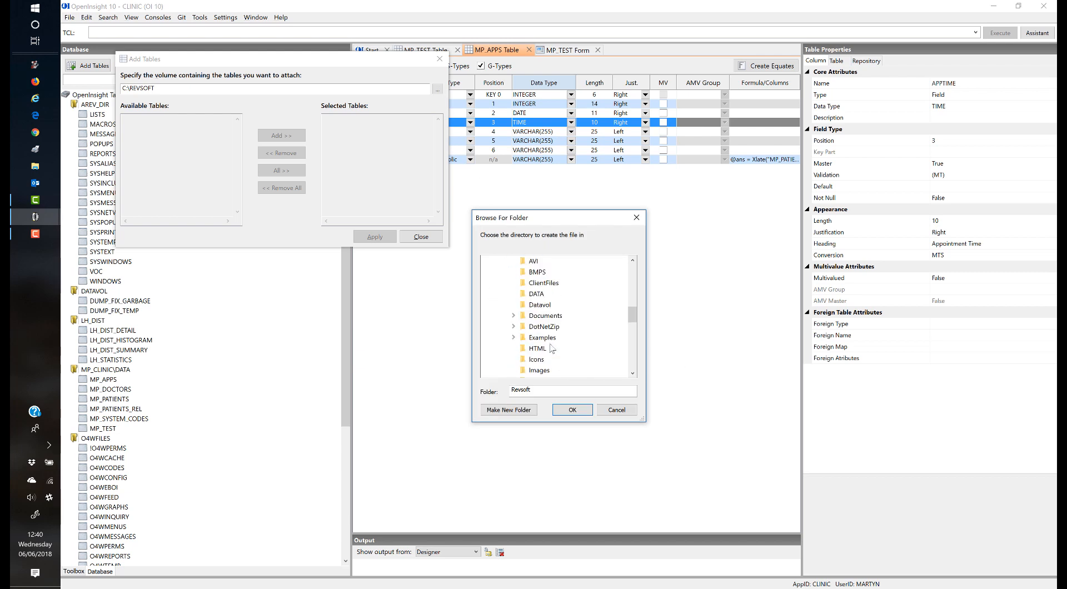
scroll(561, 341, "down", 2)
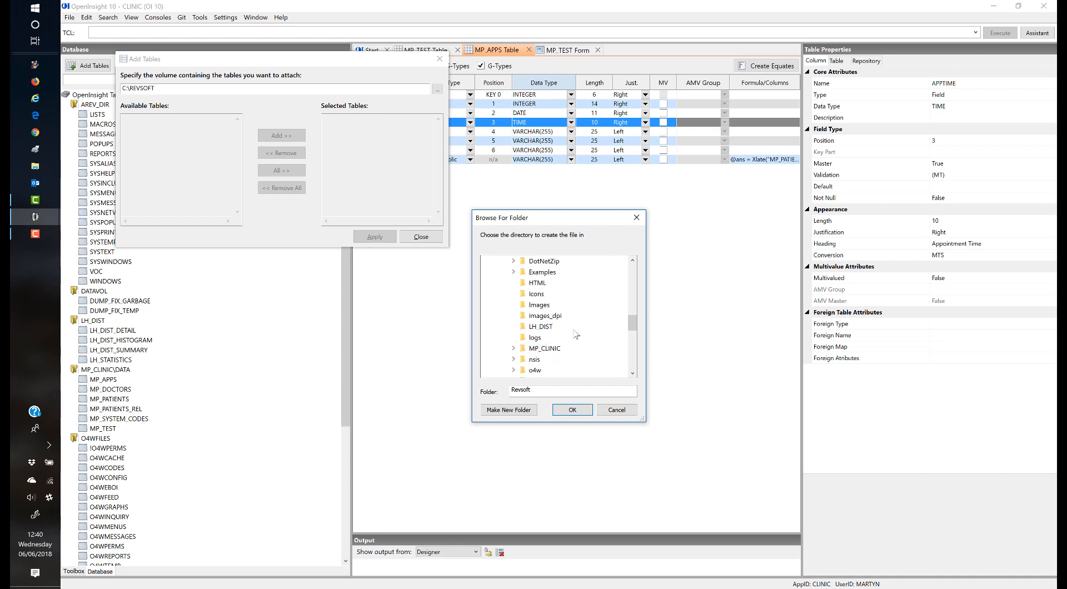
scroll(575, 333, "up", 1)
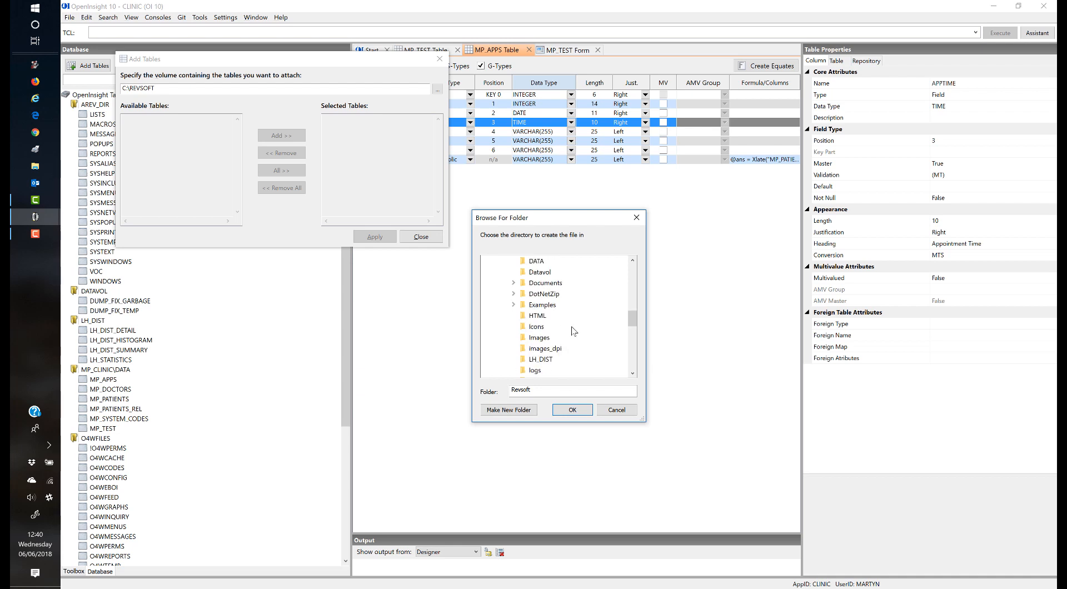
scroll(574, 331, "down", 1)
left_click(553, 349)
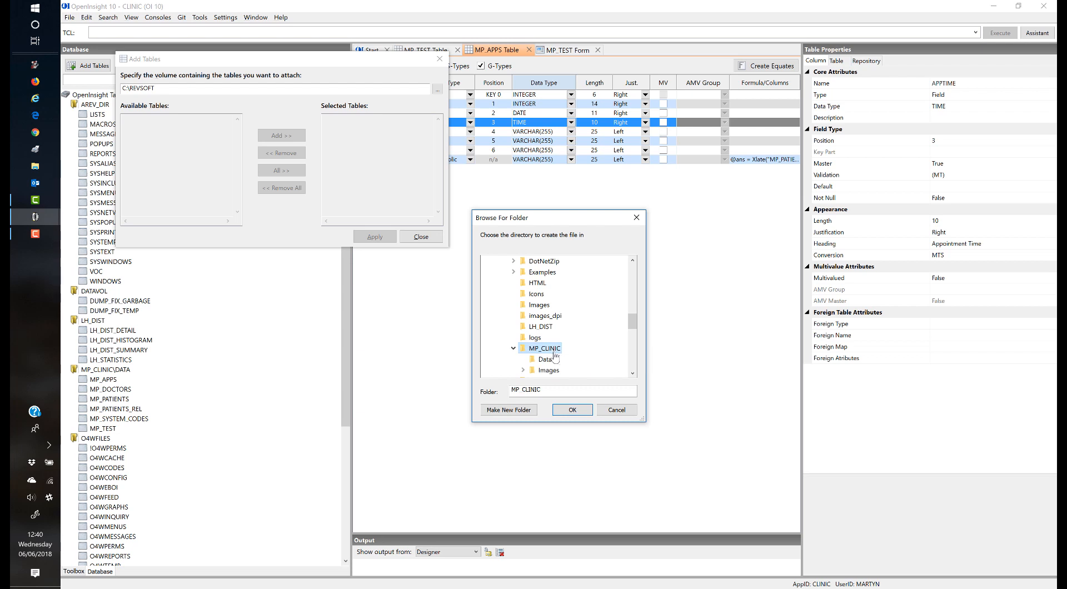
left_click(554, 358)
left_click(571, 410)
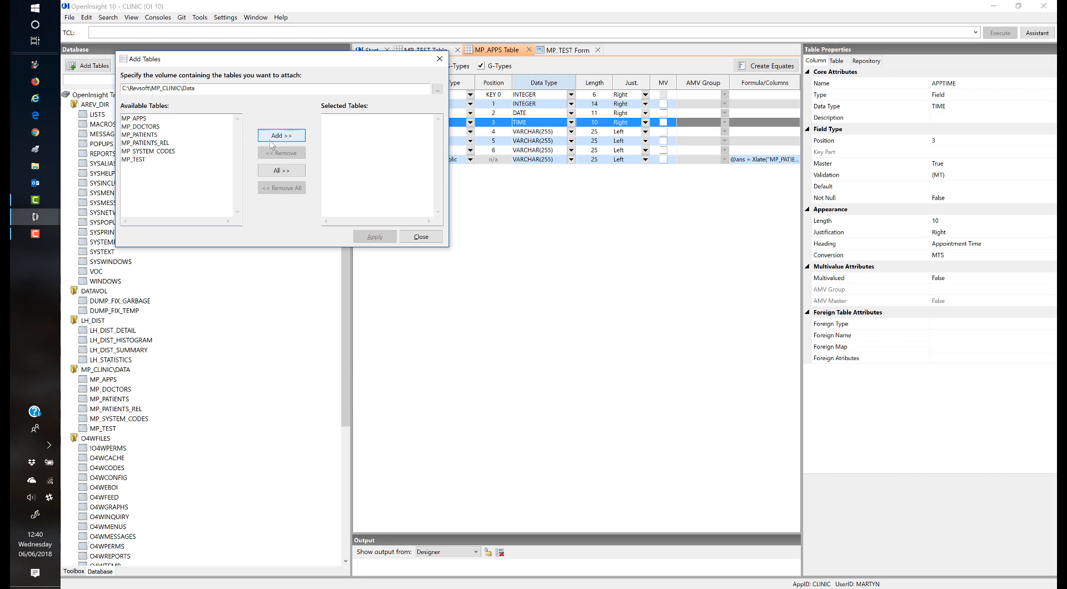
left_click(280, 170)
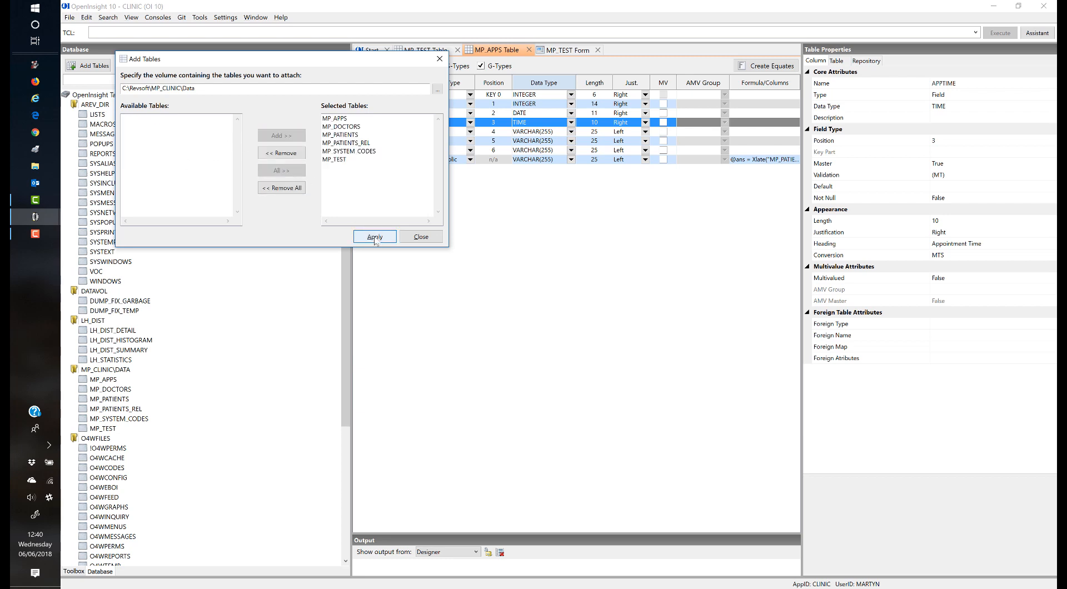
left_click(440, 235)
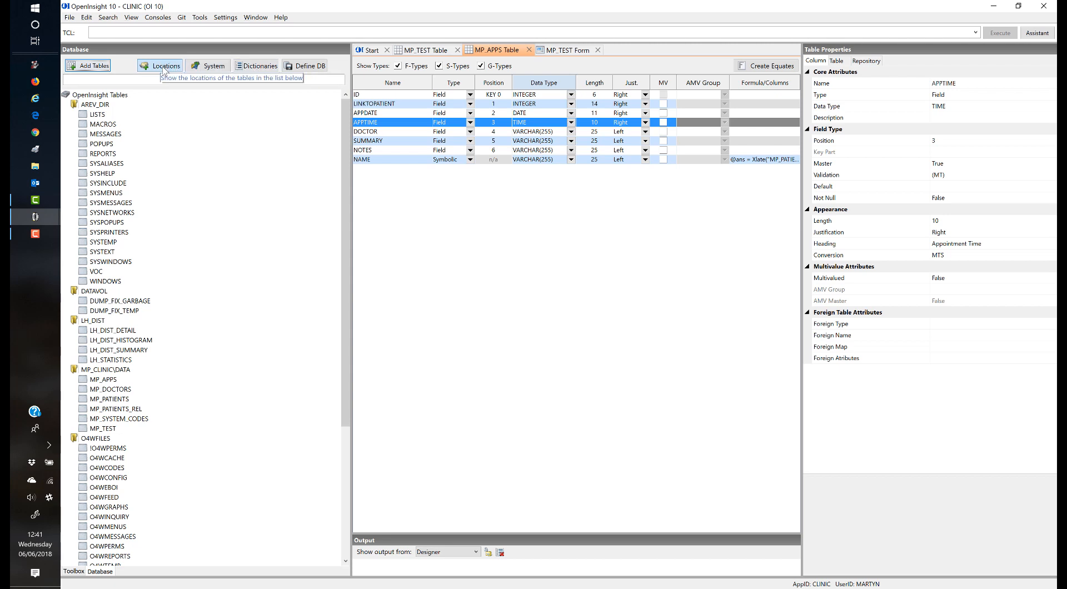
Examine the database table list with system tables included, both grouped by location and ungrouped, and hide the system tables again
left_click(210, 68)
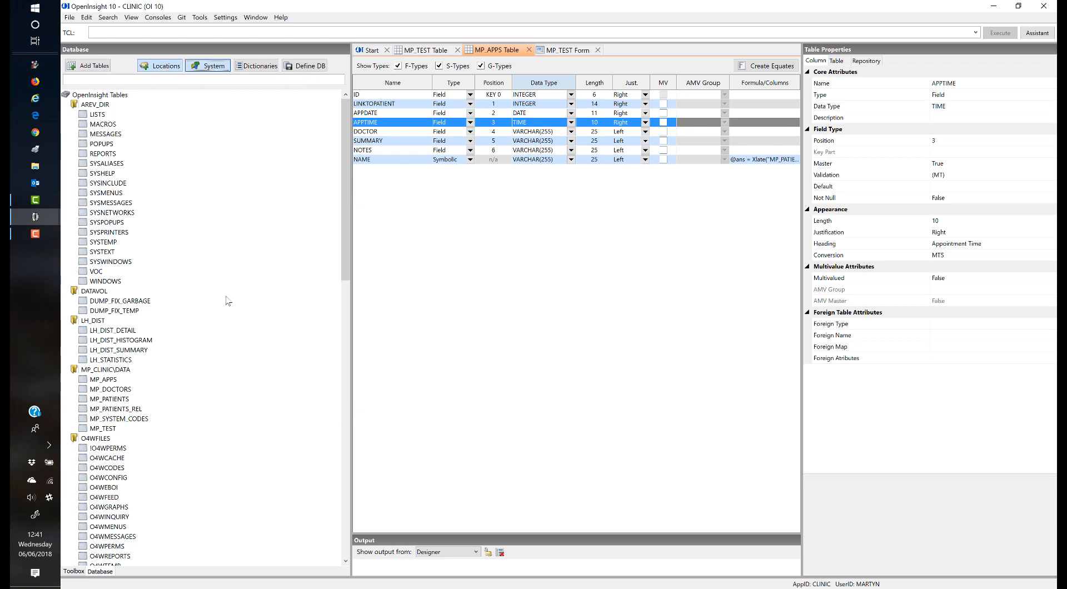
scroll(229, 300, "down", 10)
scroll(228, 333, "down", 9)
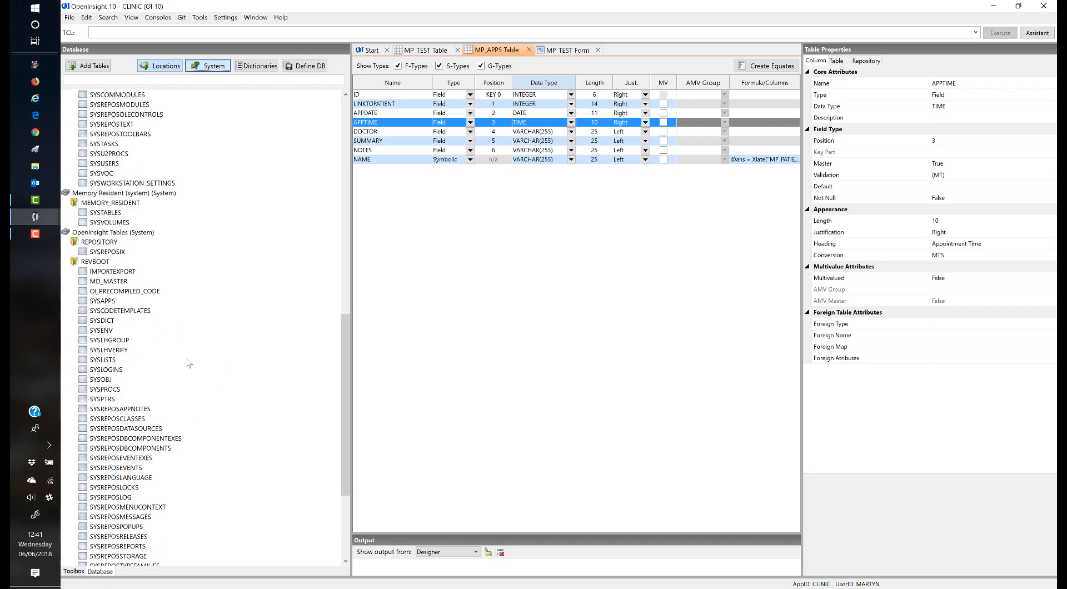
left_click(166, 66)
left_click(214, 71)
scroll(234, 191, "down", 10)
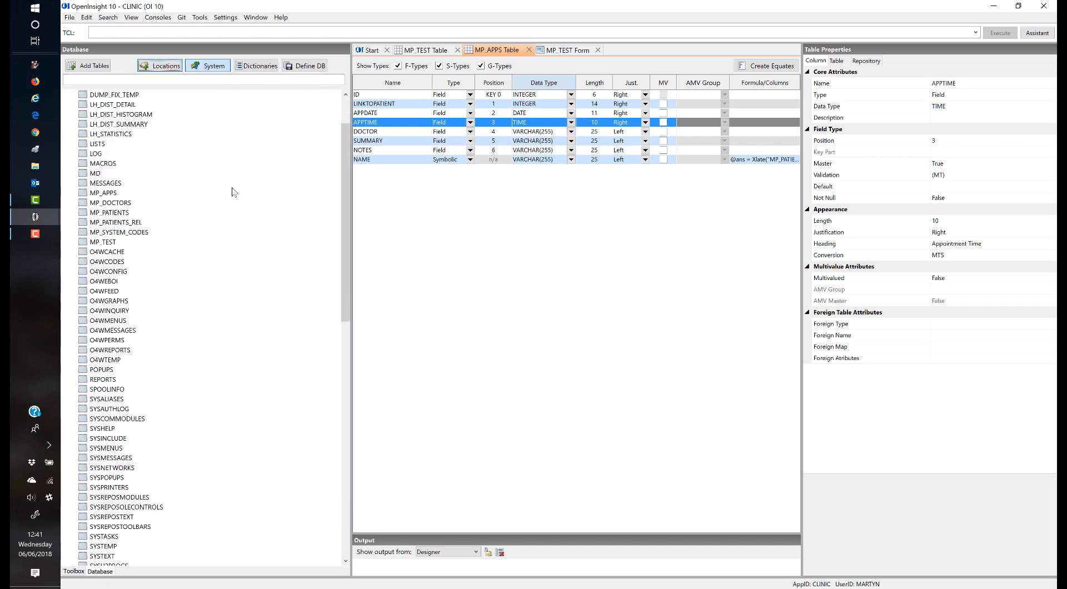
scroll(234, 193, "up", 6)
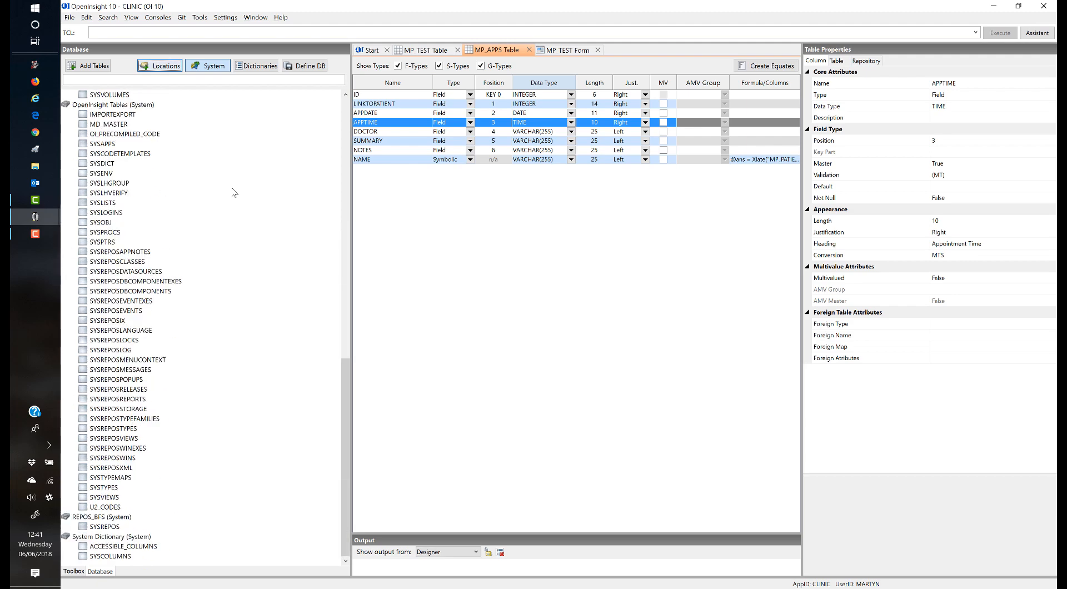
left_click(219, 66)
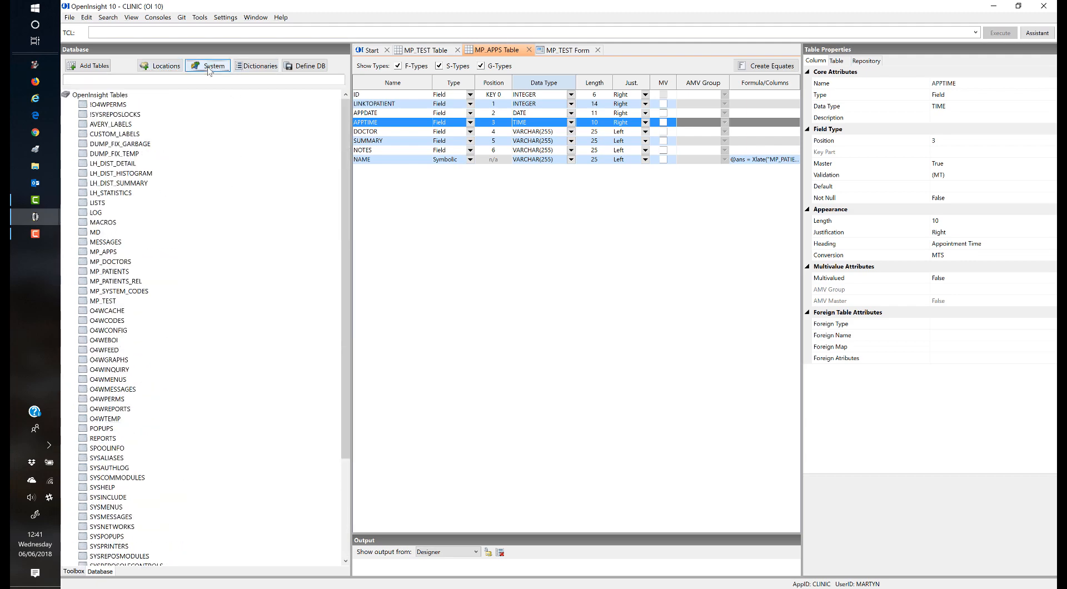
Examine the table list with dictionaries included, and restore the view grouped by location without system tables or dictionaries
left_click(254, 66)
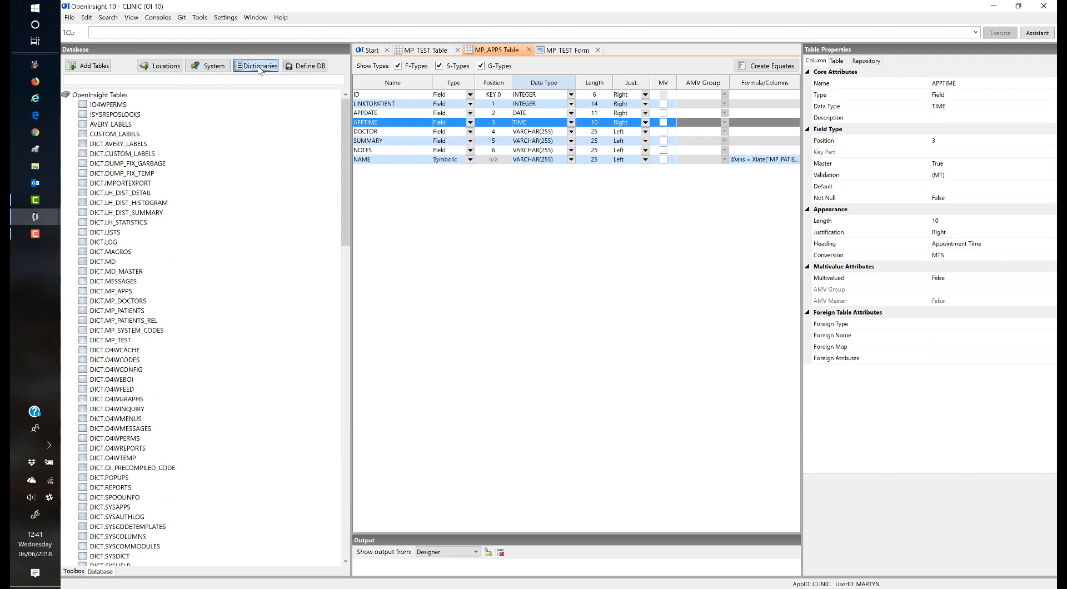
scroll(149, 201, "down", 4)
scroll(148, 201, "down", 15)
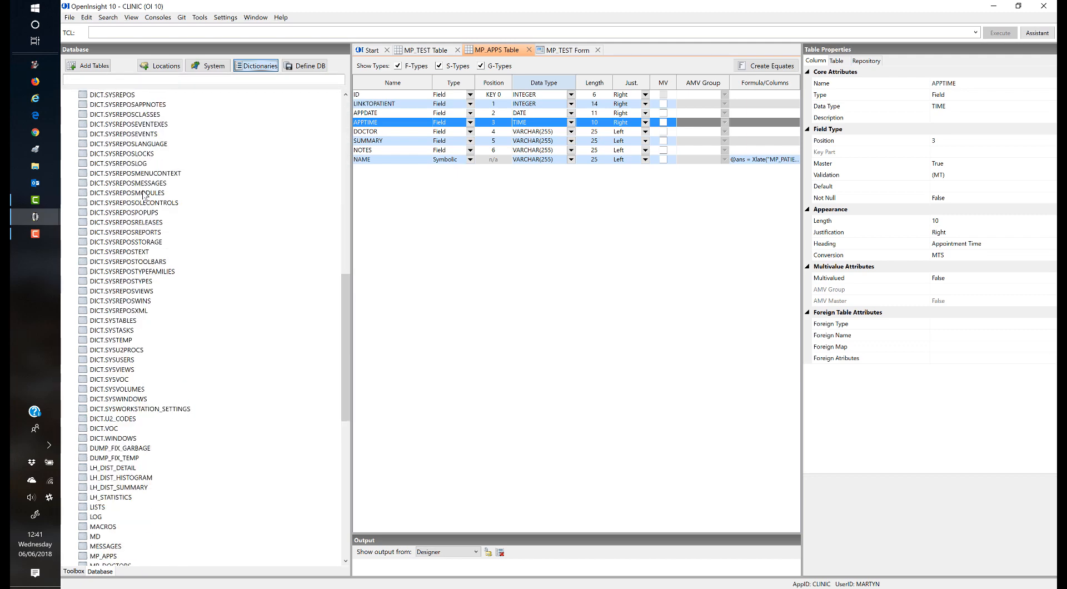
scroll(143, 193, "up", 20)
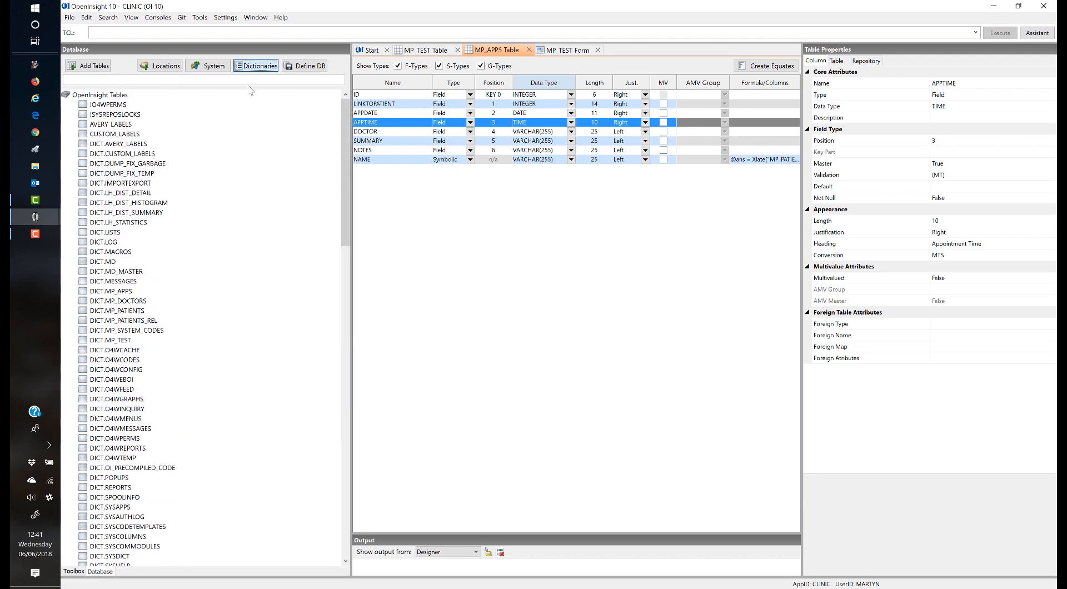
left_click(207, 66)
left_click(161, 66)
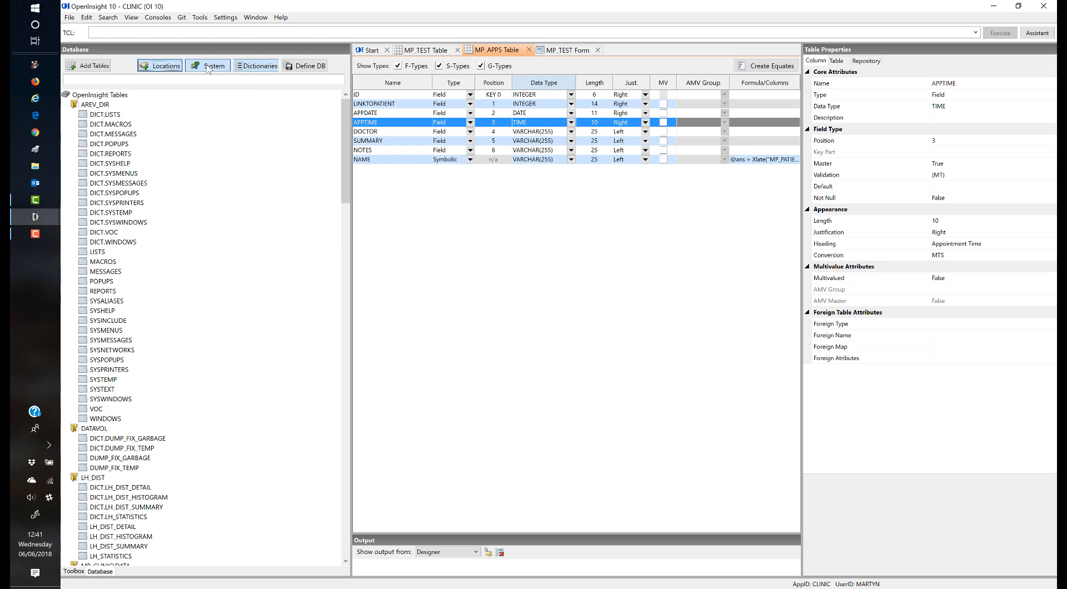
left_click(251, 67)
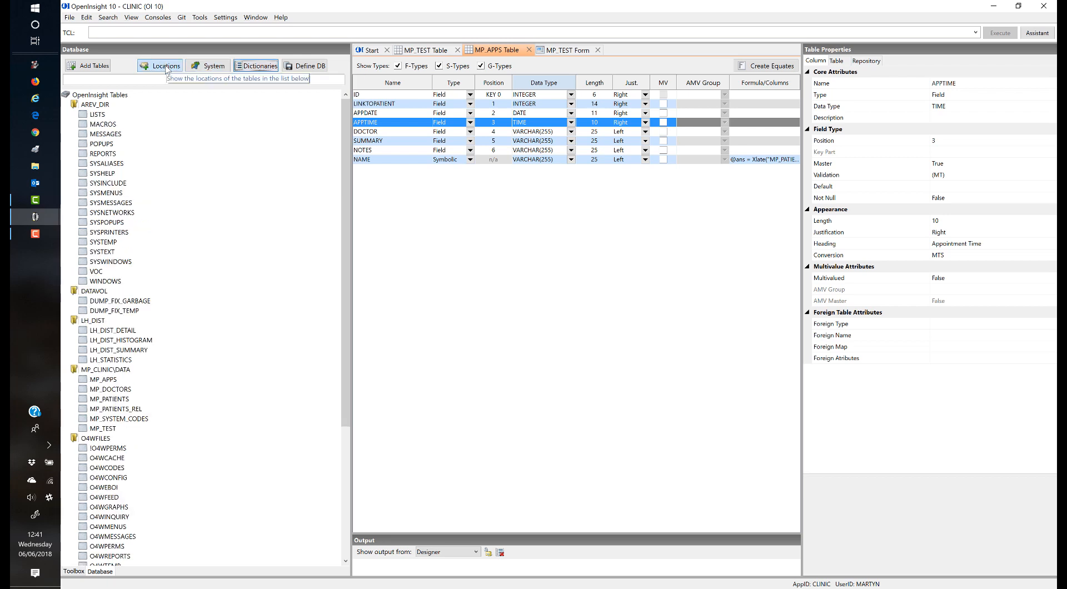
Collapse the AREV_DIR, DATAVOL, LH_DIST, O4WFILES and REVBOOT volumes, leaving only the MP_CLINIC\DATA tables expanded
double_click(100, 104)
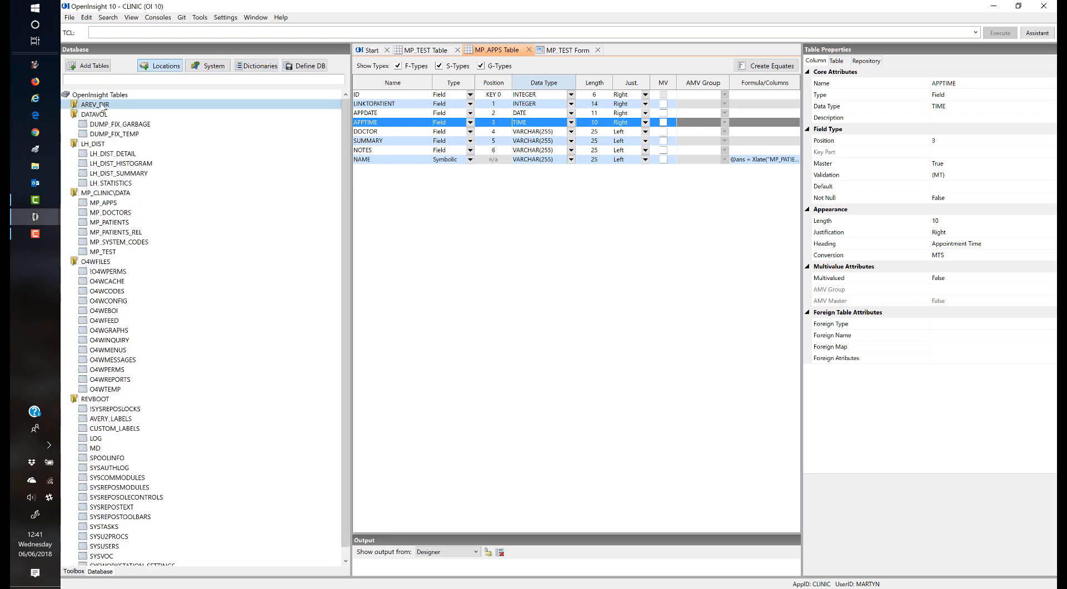
double_click(98, 115)
double_click(102, 125)
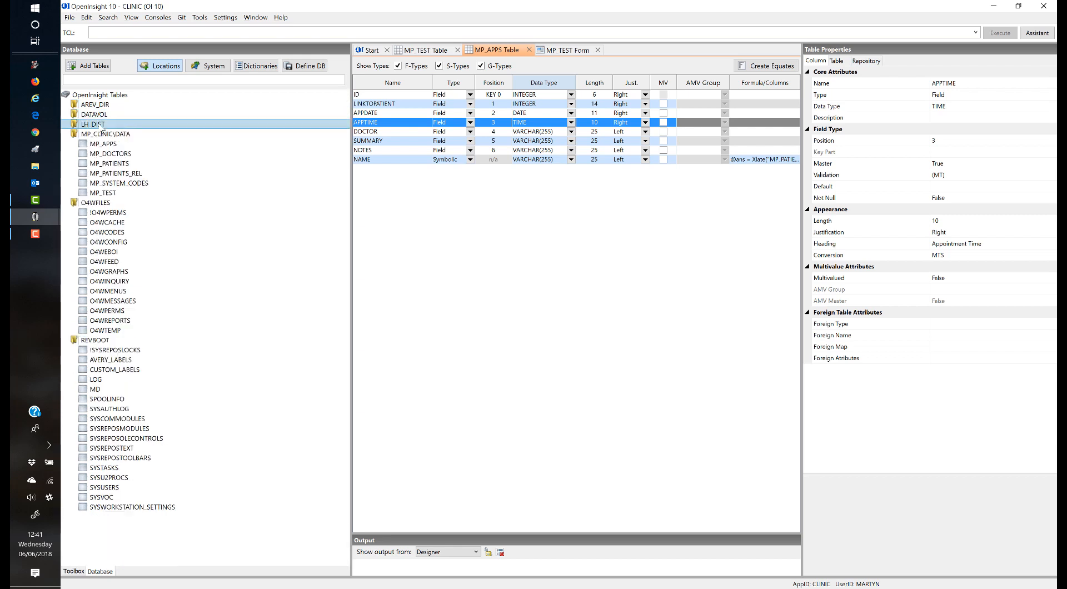
double_click(98, 202)
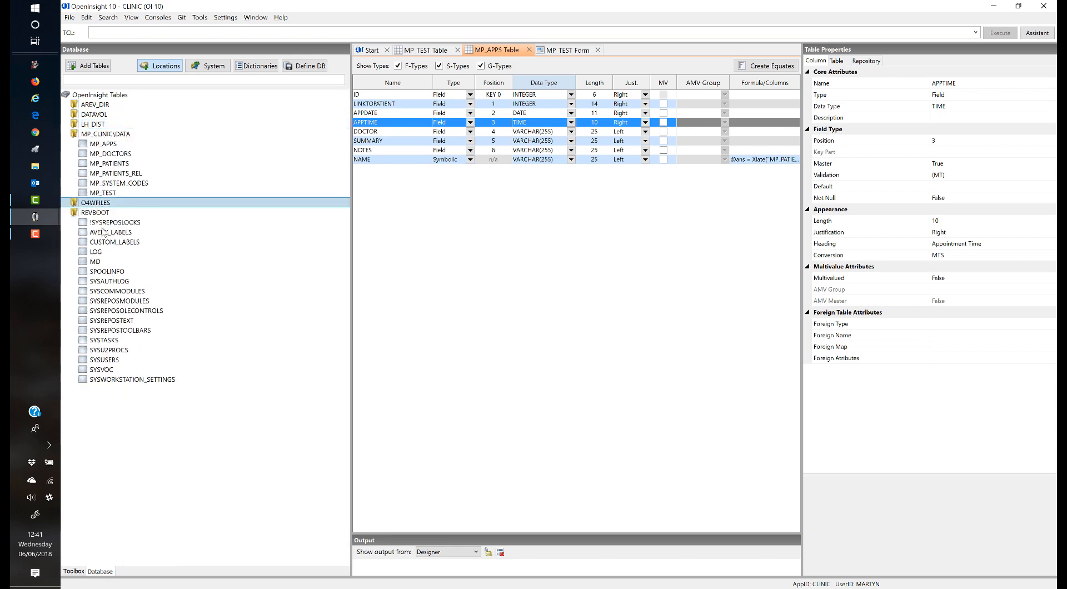
double_click(101, 212)
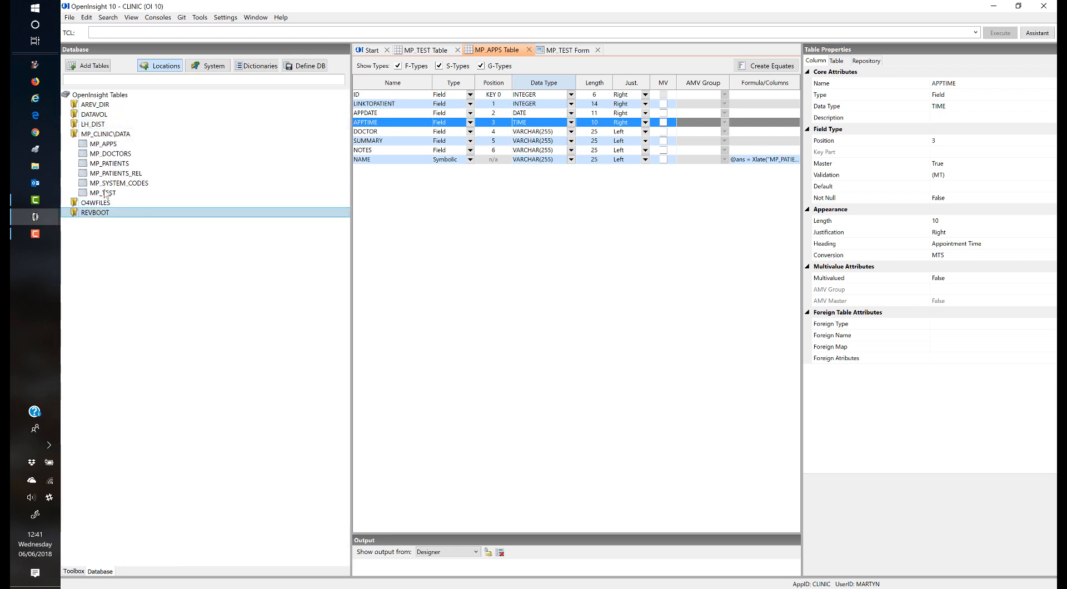
Start defining the current database and decline the confirmation
left_click(307, 68)
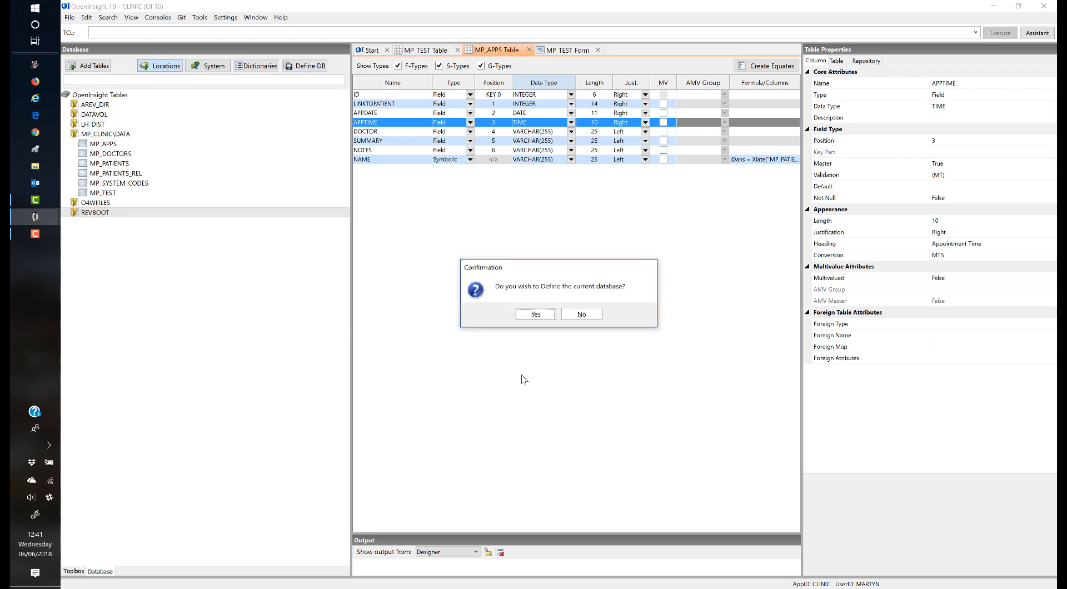
left_click(575, 318)
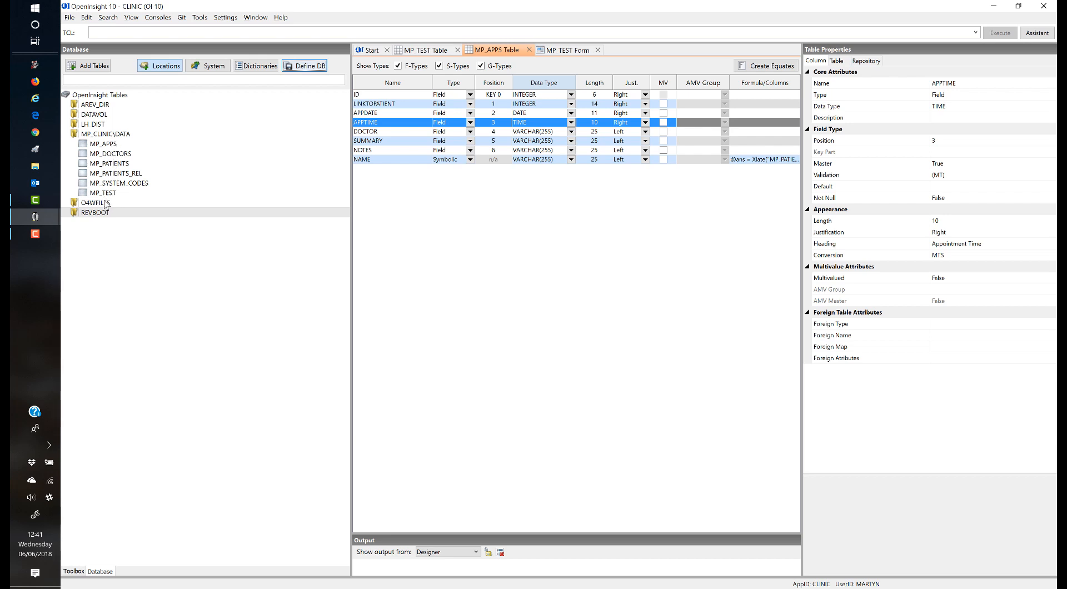
Open the MP_PATIENTS table in the Table Designer and widen the column grid by narrowing the table properties area
right_click(115, 166)
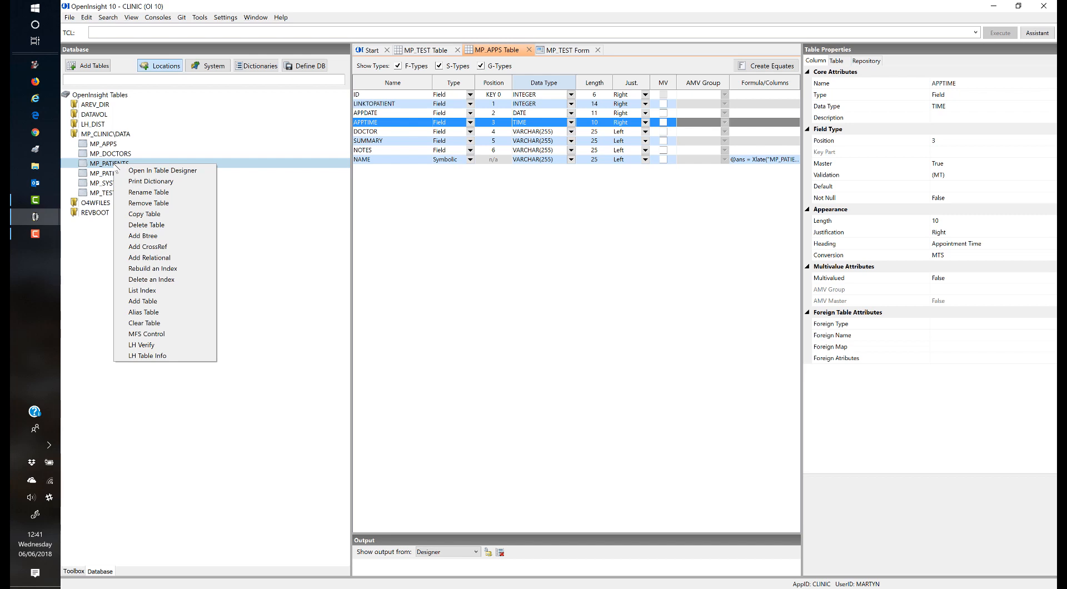
left_click(165, 171)
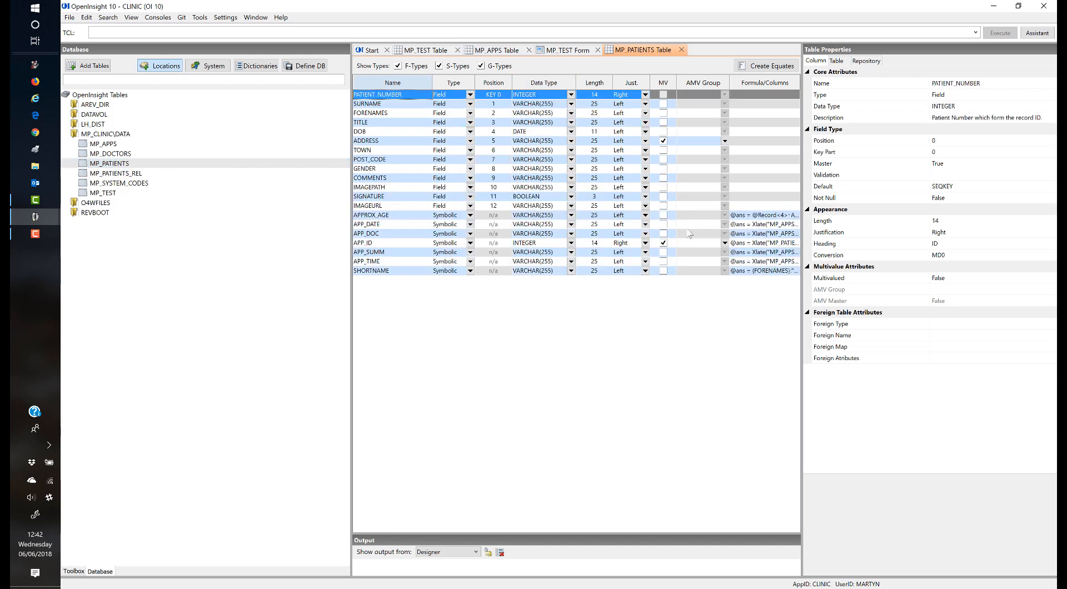
left_click_drag(801, 227, 925, 225)
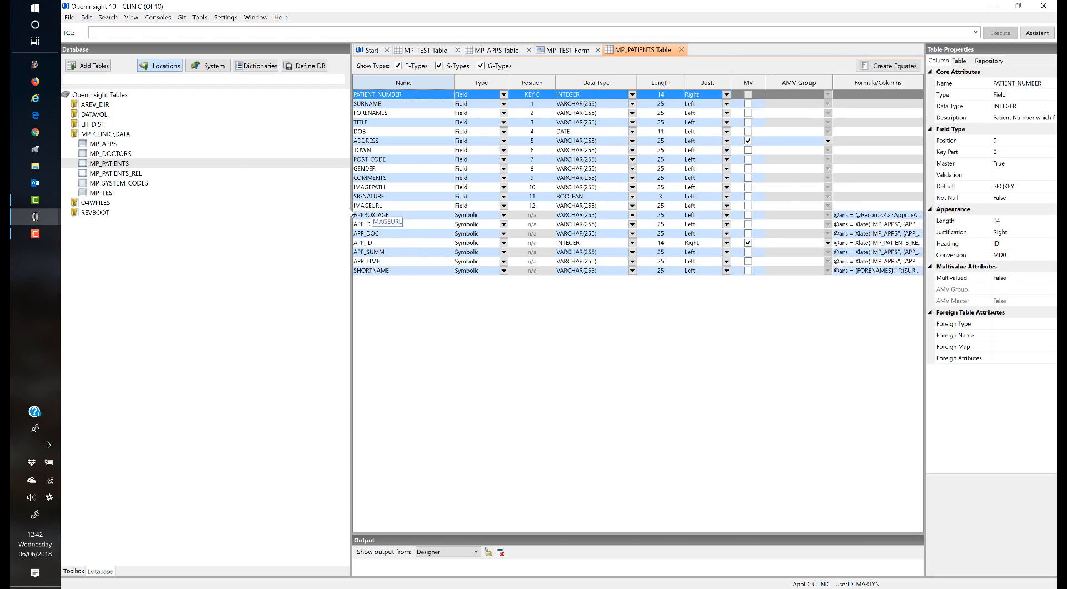
Narrow the database table list, preview the Summary dictionary listing of MP_PATIENTS, and close the preview
left_click_drag(351, 211, 243, 208)
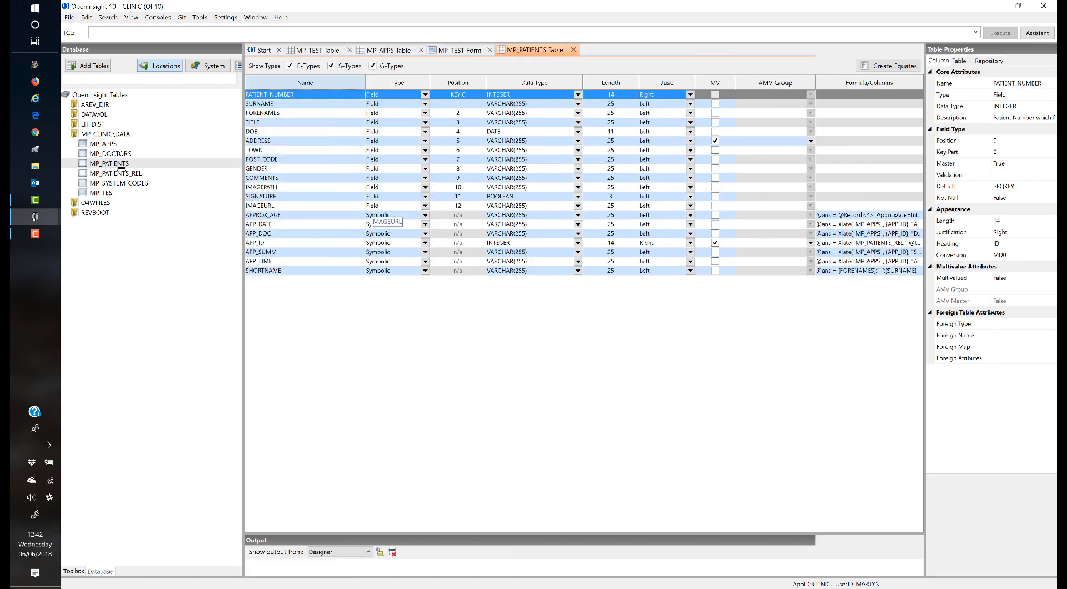
right_click(122, 165)
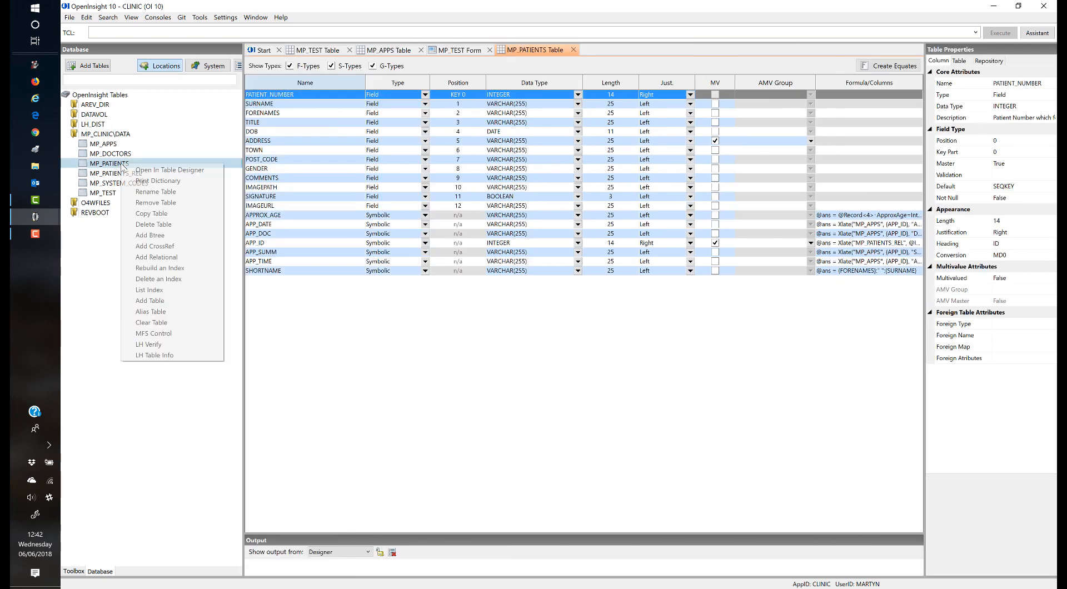
left_click(158, 181)
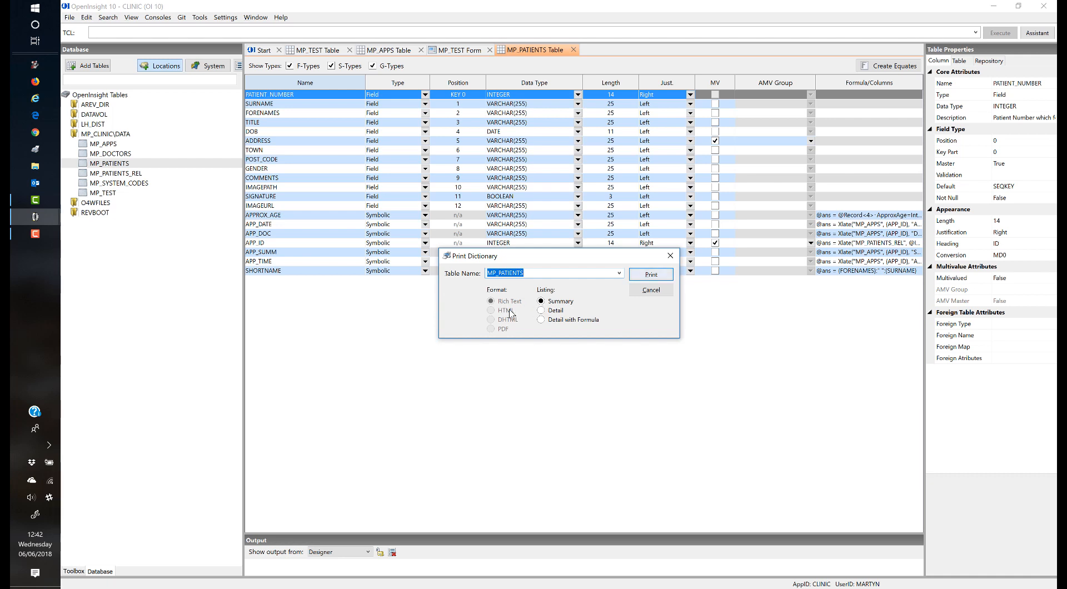
left_click(648, 278)
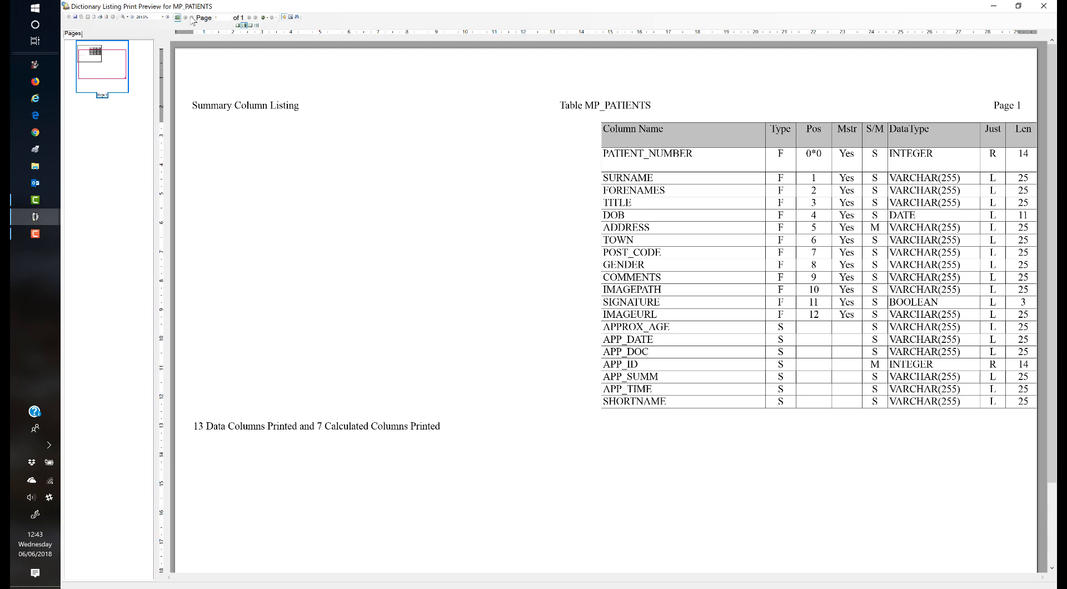
left_click(1043, 6)
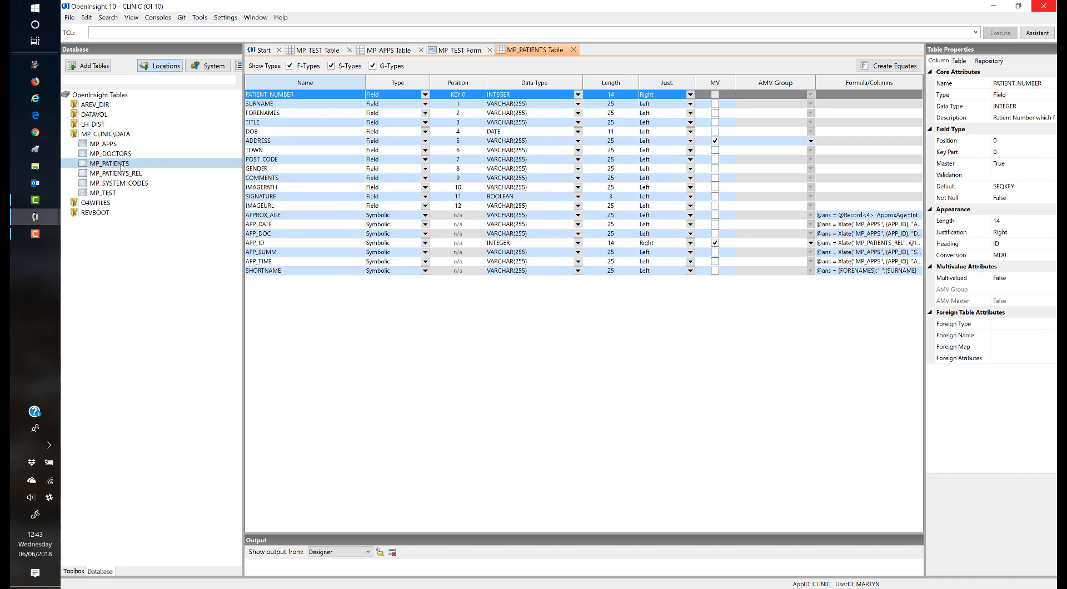
Try the Detail and Detail with Formula listing options for printing the MP_PATIENTS dictionary, and cancel without printing
right_click(121, 167)
left_click(156, 181)
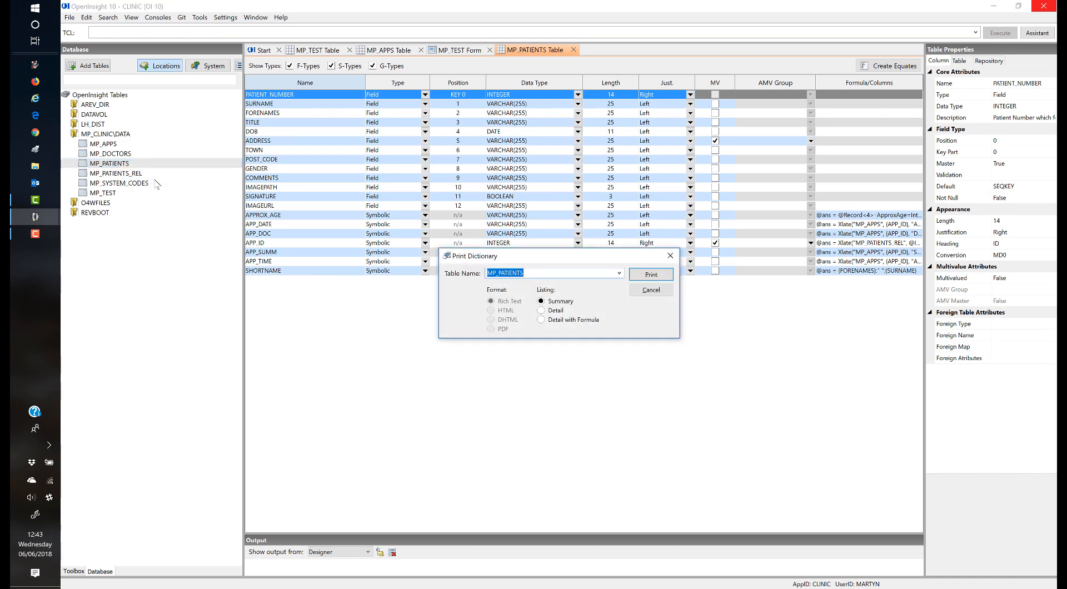
left_click(556, 310)
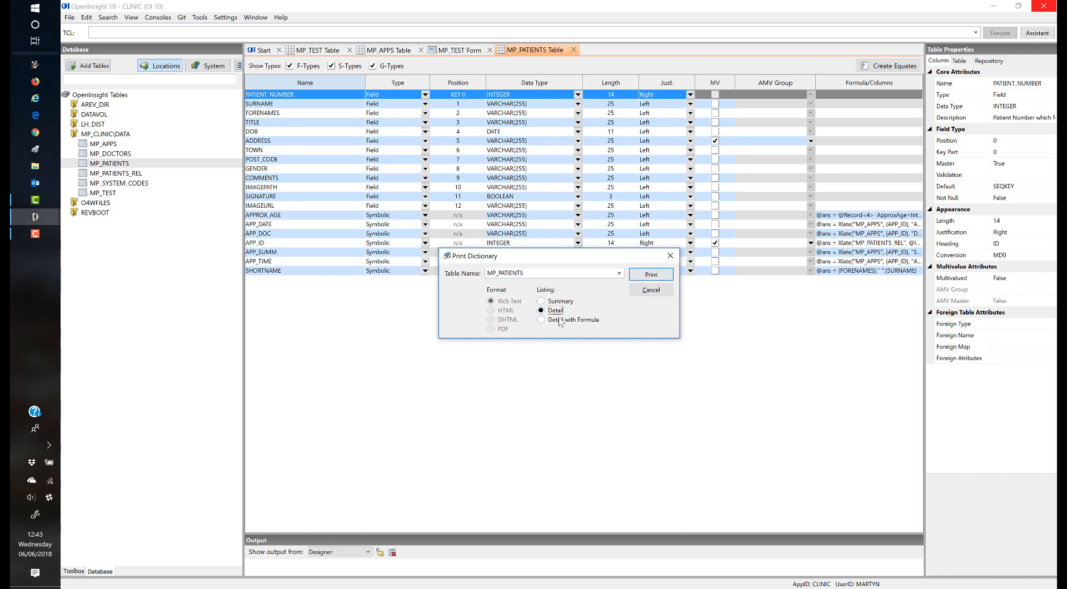
left_click(562, 320)
left_click(651, 290)
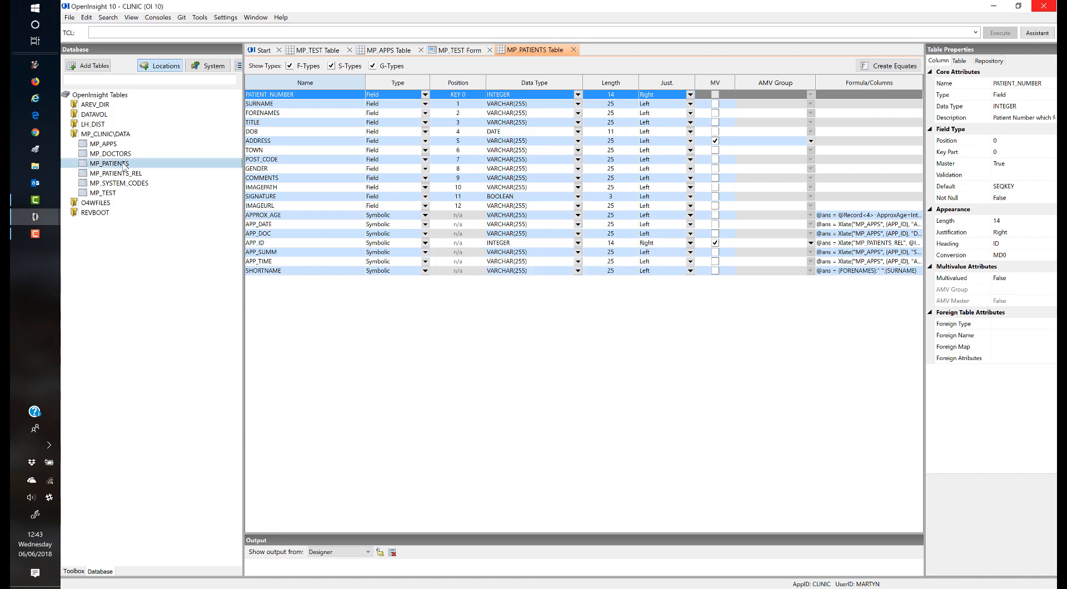
Close the open MP_TEST table in the Table Designer
right_click(123, 165)
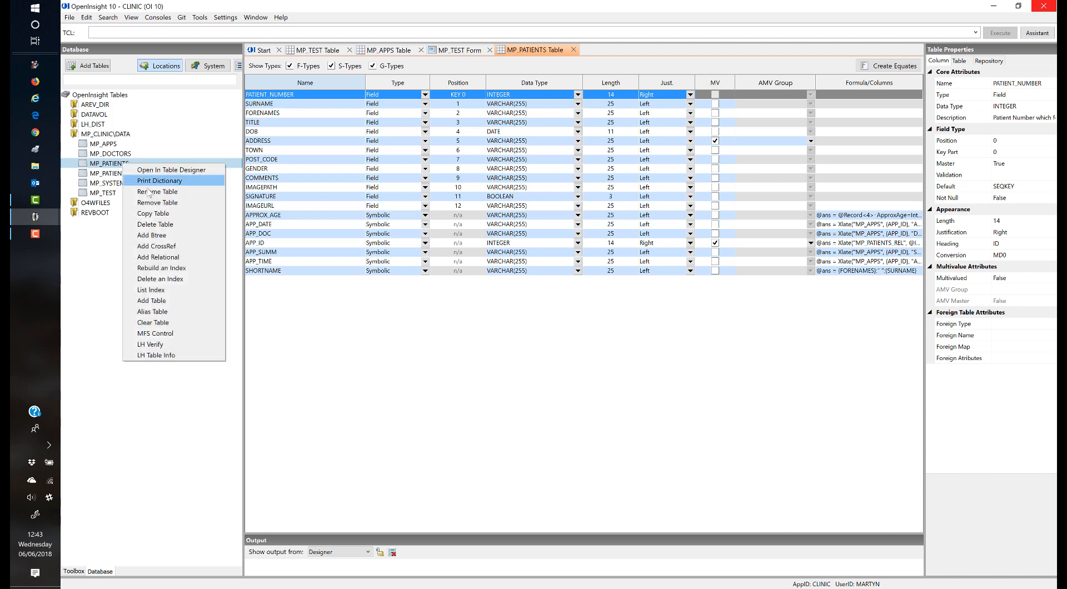
left_click(98, 196)
right_click(99, 196)
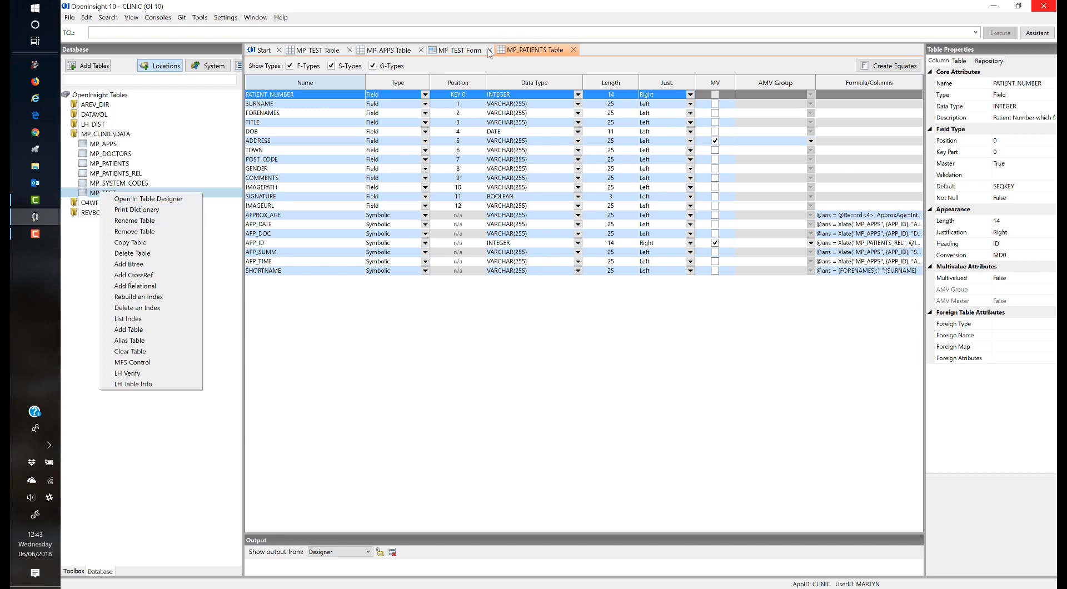
left_click(349, 52)
left_click(349, 50)
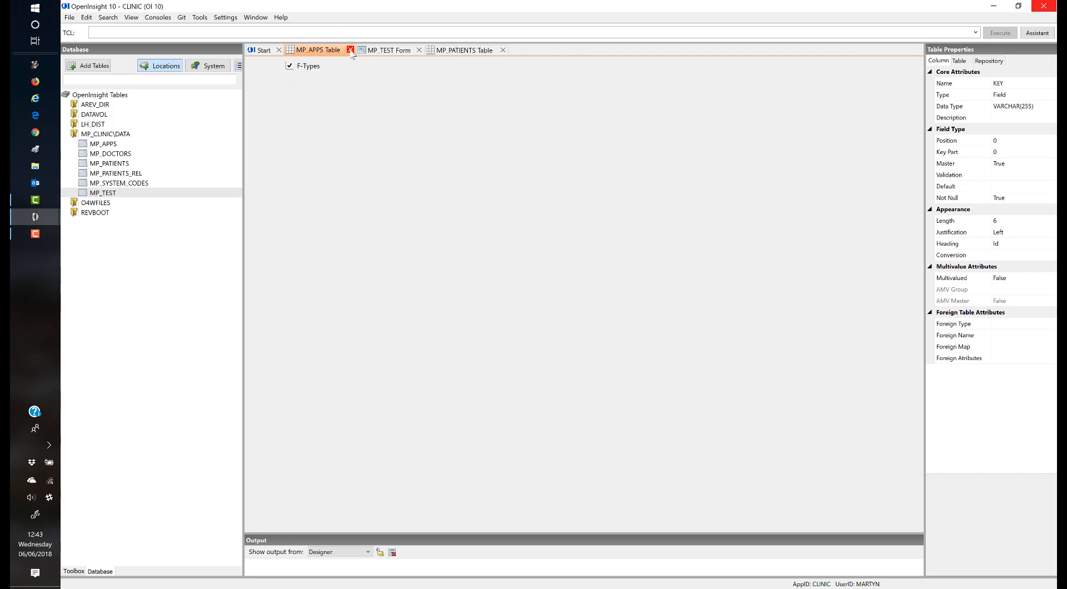
Rename the MP_TEST table to MP_TEST_RENAMED in the CLINIC application
right_click(111, 192)
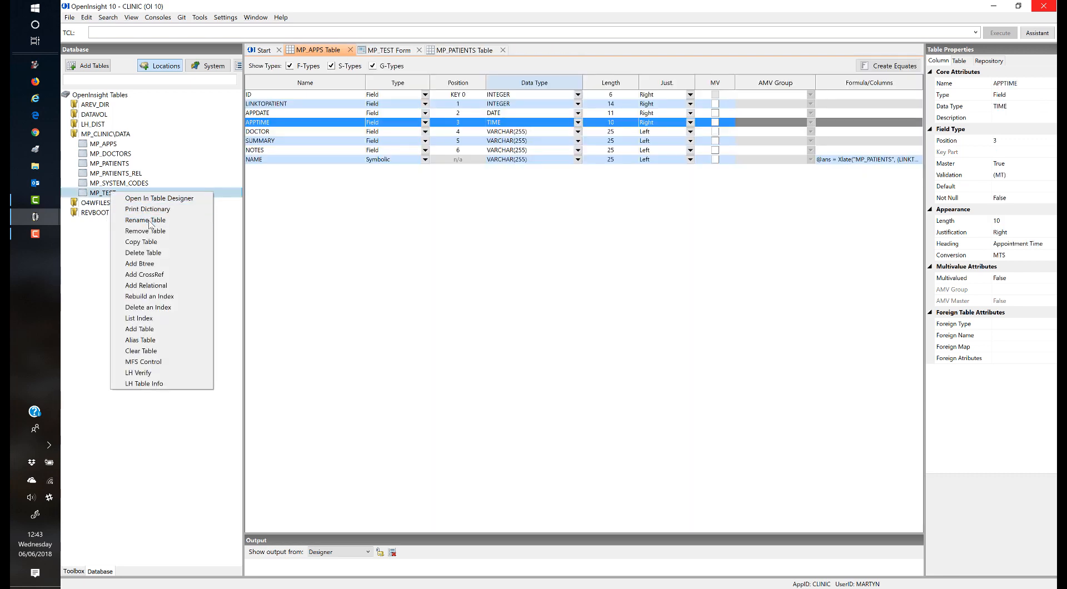
left_click(146, 220)
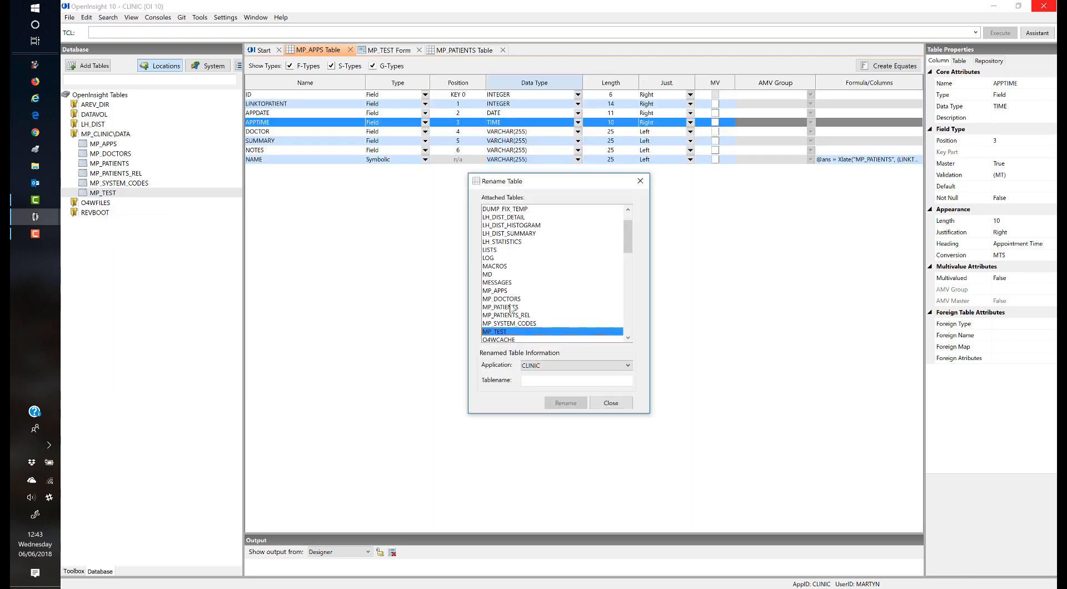
left_click(541, 381)
type("MP_TEST")
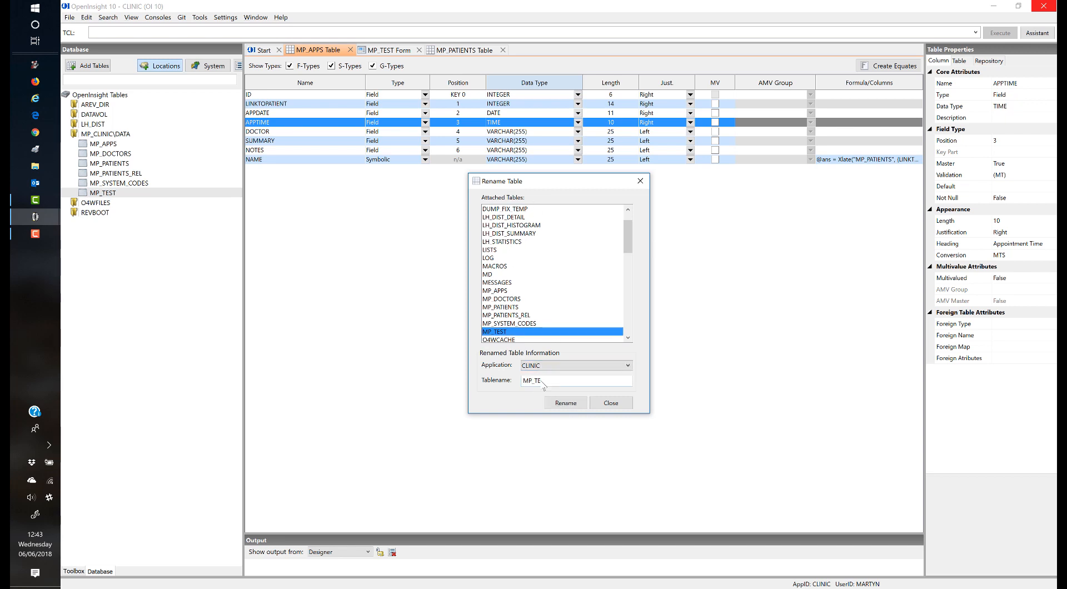
type("_RENAMED")
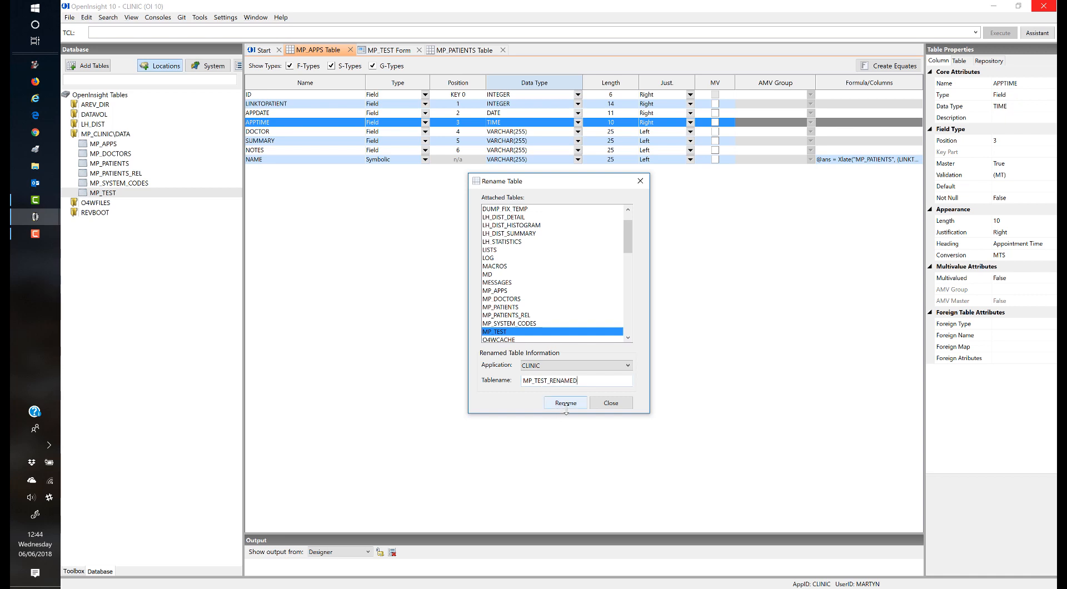
left_click(566, 404)
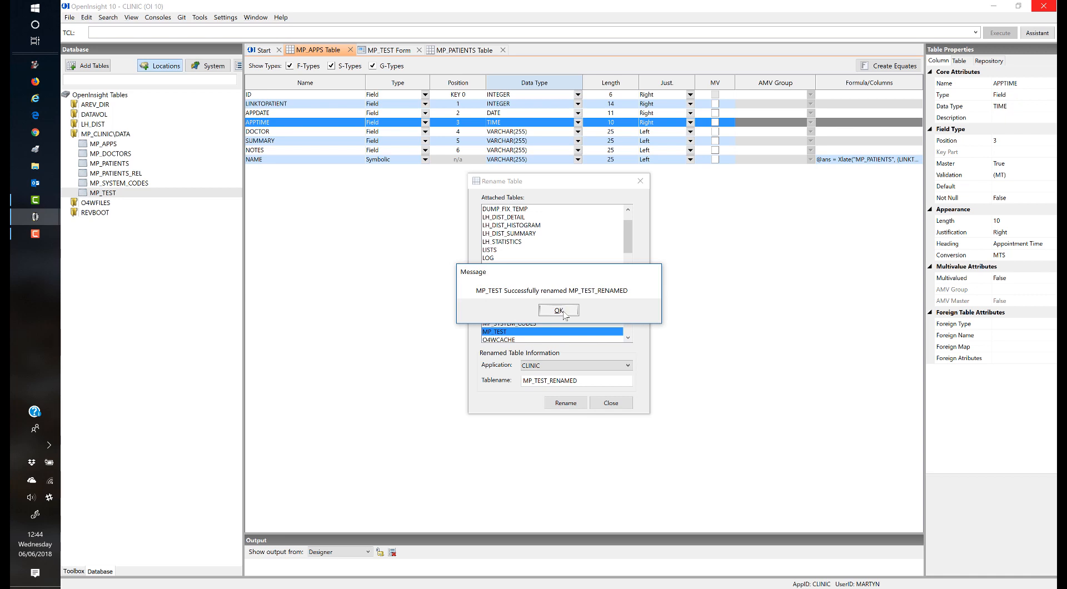
left_click(558, 310)
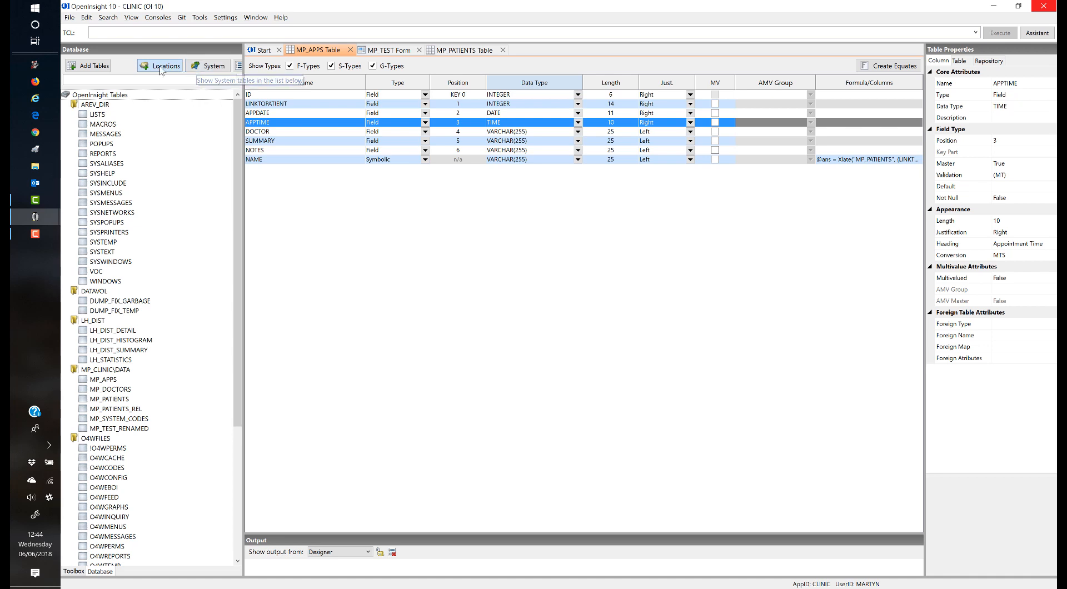
Collapse the AREV_DIR, DATAVOL and LH_DIST volumes in the table list
double_click(83, 104)
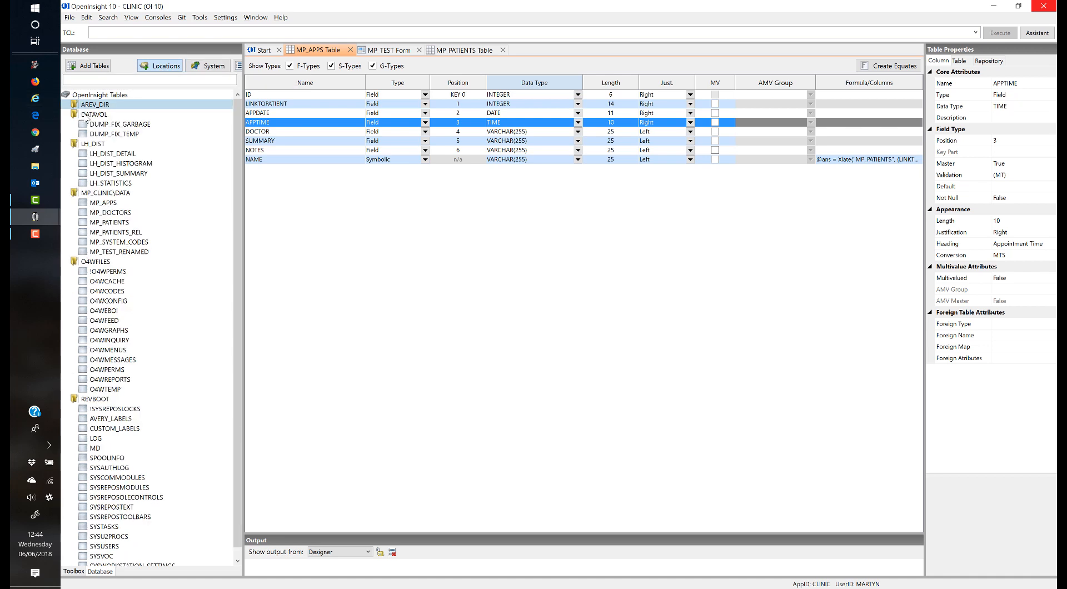
double_click(89, 113)
double_click(91, 125)
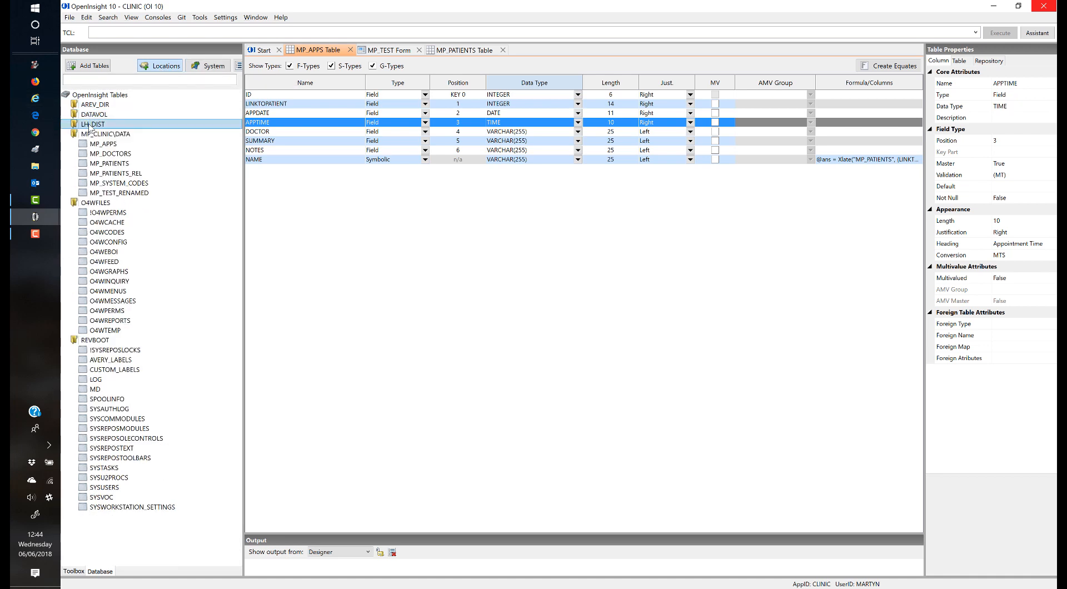
Open the MP_TEST_RENAMED table in the Table Designer
left_click(129, 194)
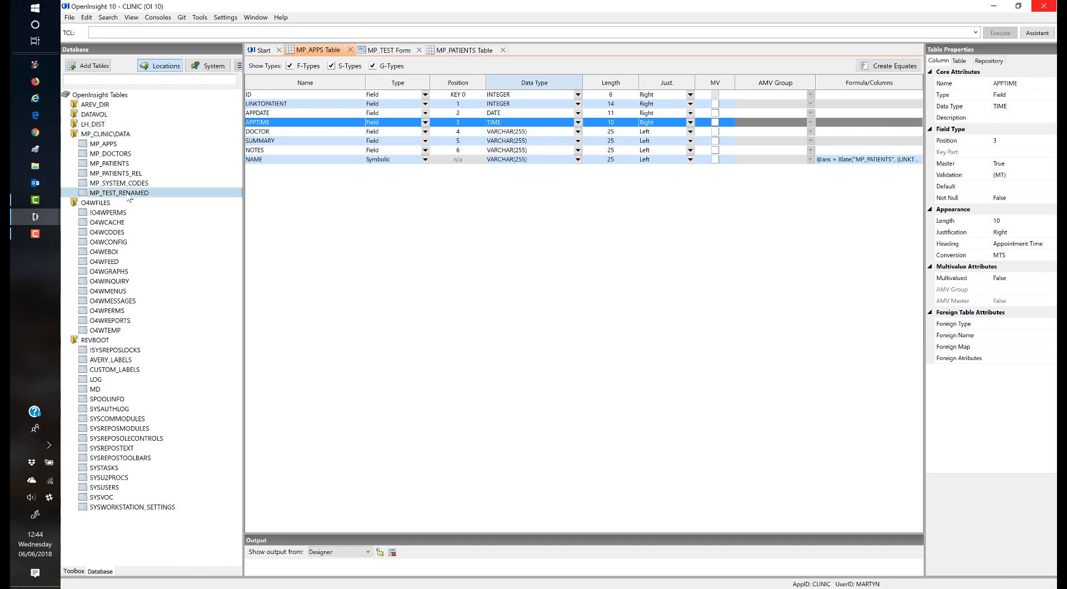
right_click(128, 198)
left_click(167, 201)
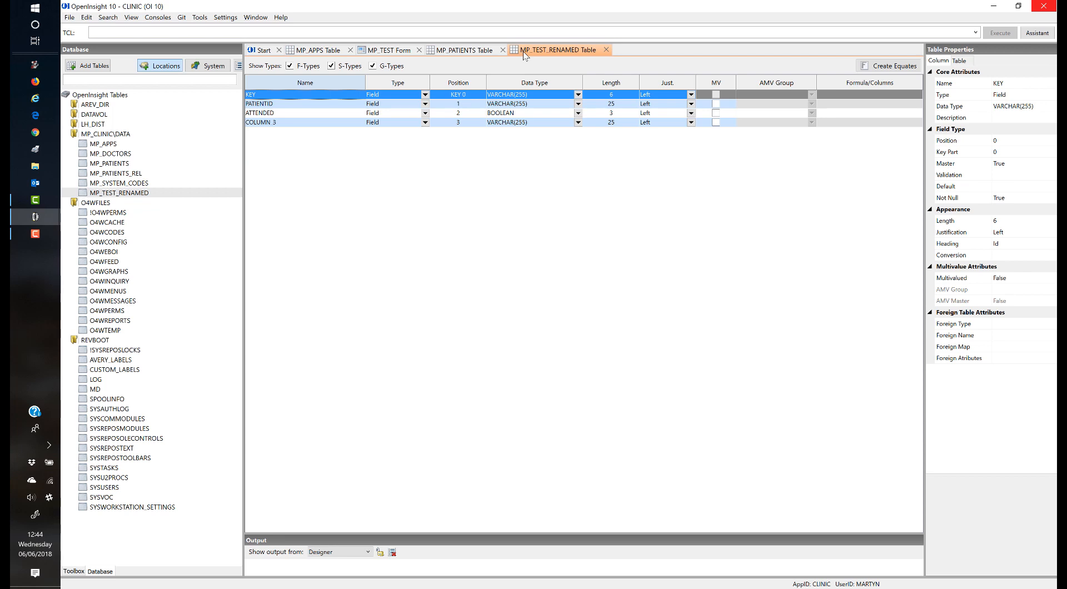
Remove the selected MP_TEST_RENAMED table from the attached tables and save the database changes
right_click(141, 194)
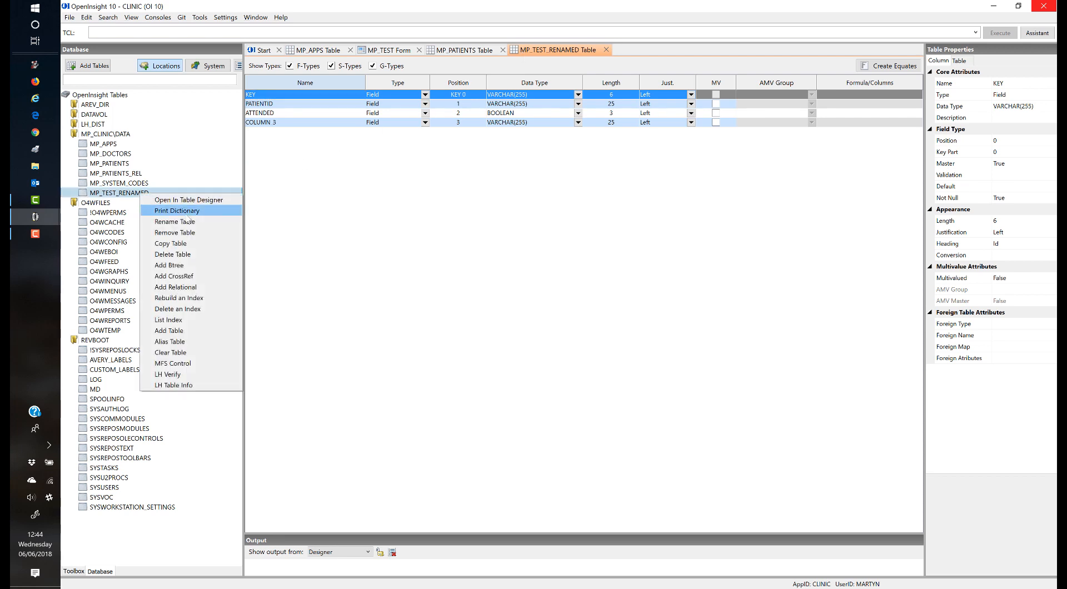
left_click(186, 233)
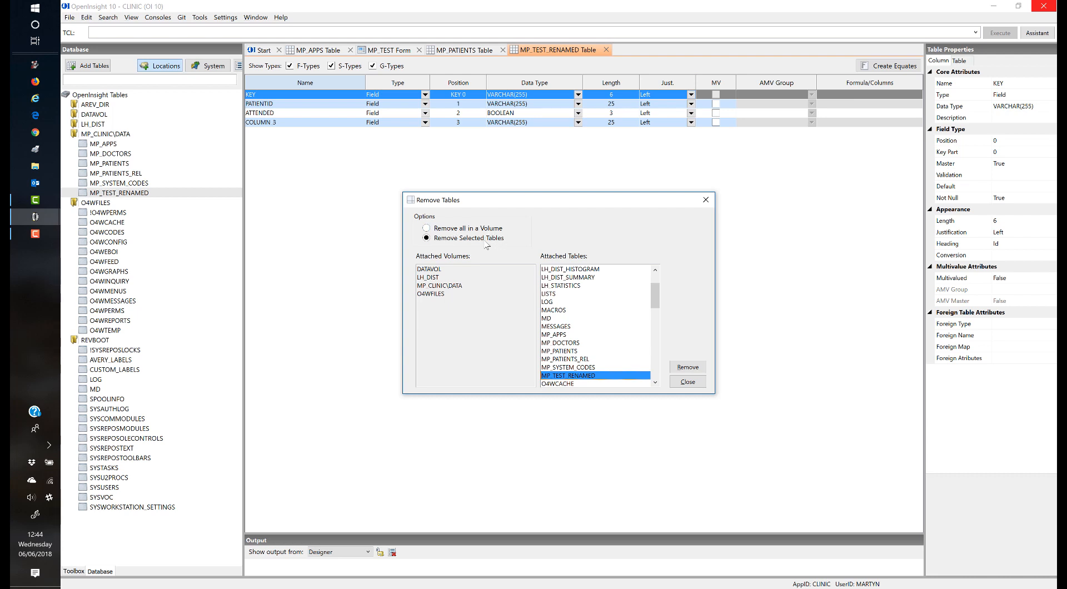
left_click(689, 368)
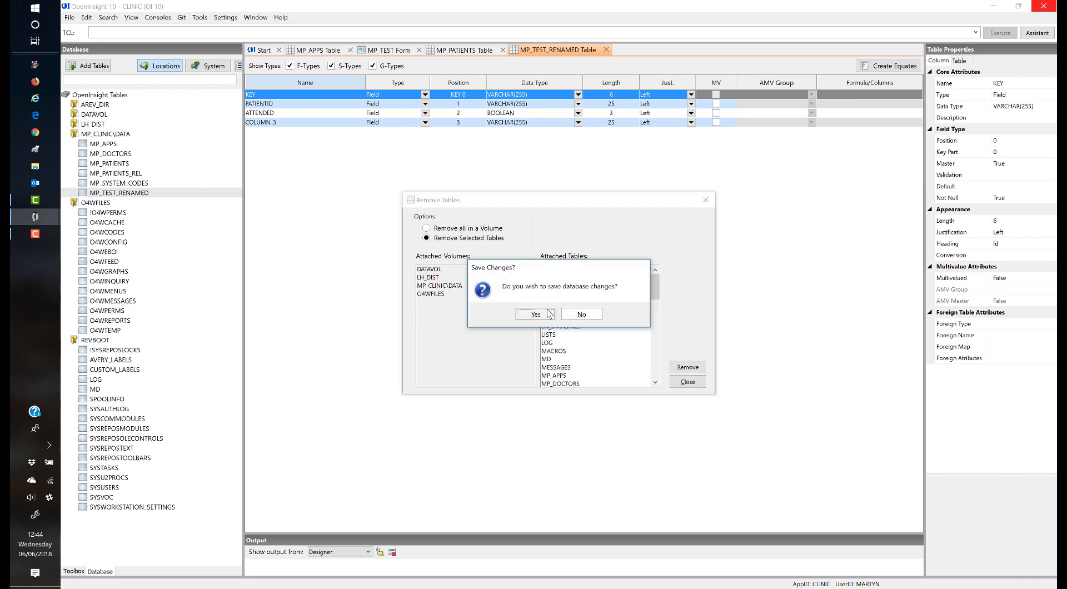
left_click(546, 315)
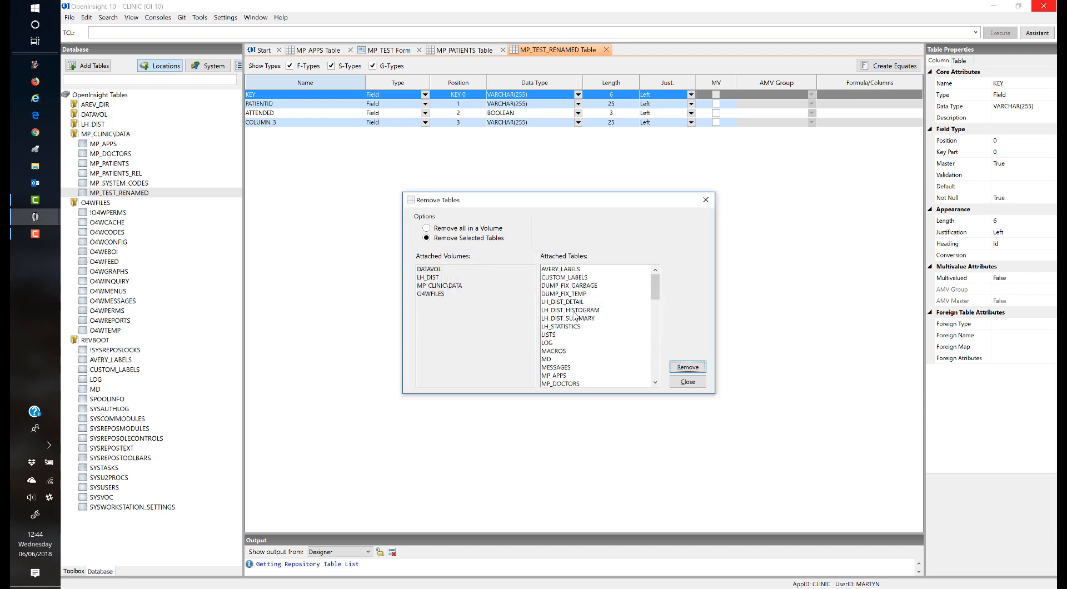
left_click(696, 383)
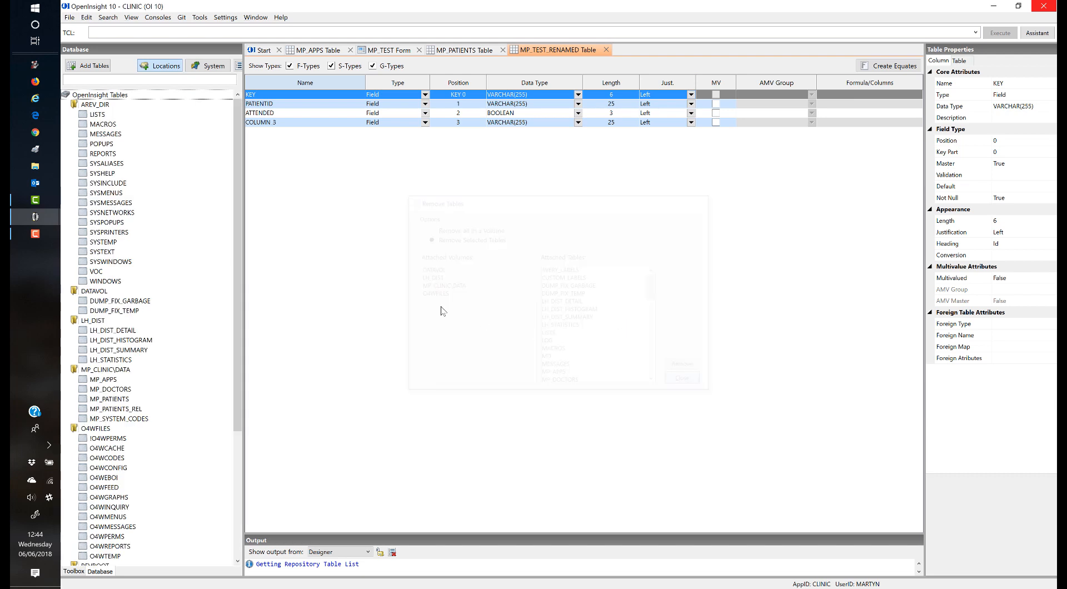
Collapse the AREV_DIR, DATAVOL and LH_DIST volumes again in the refreshed table list
double_click(93, 107)
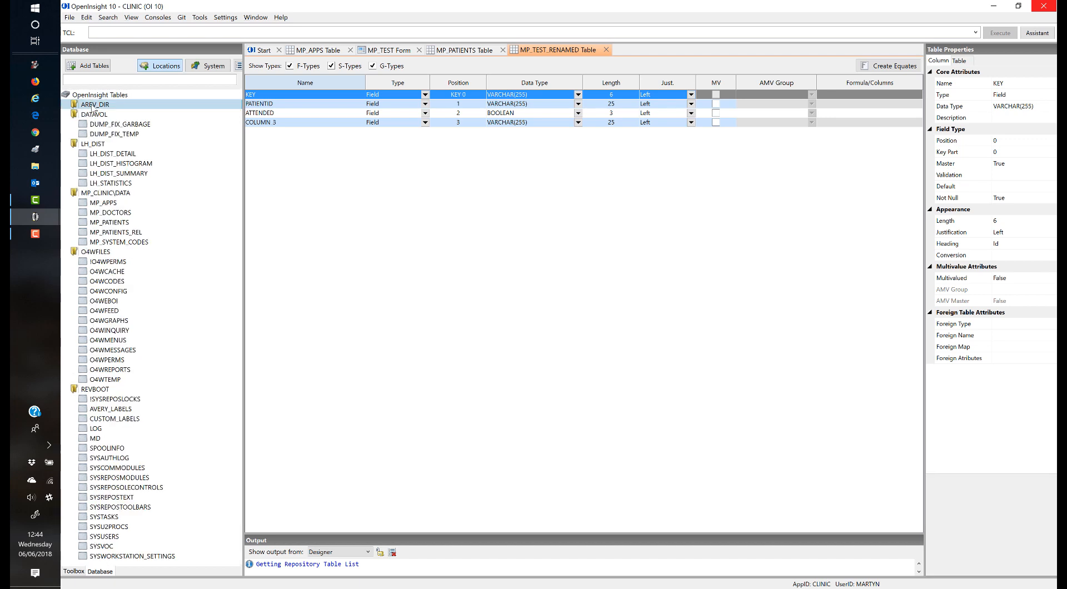
double_click(97, 115)
double_click(100, 125)
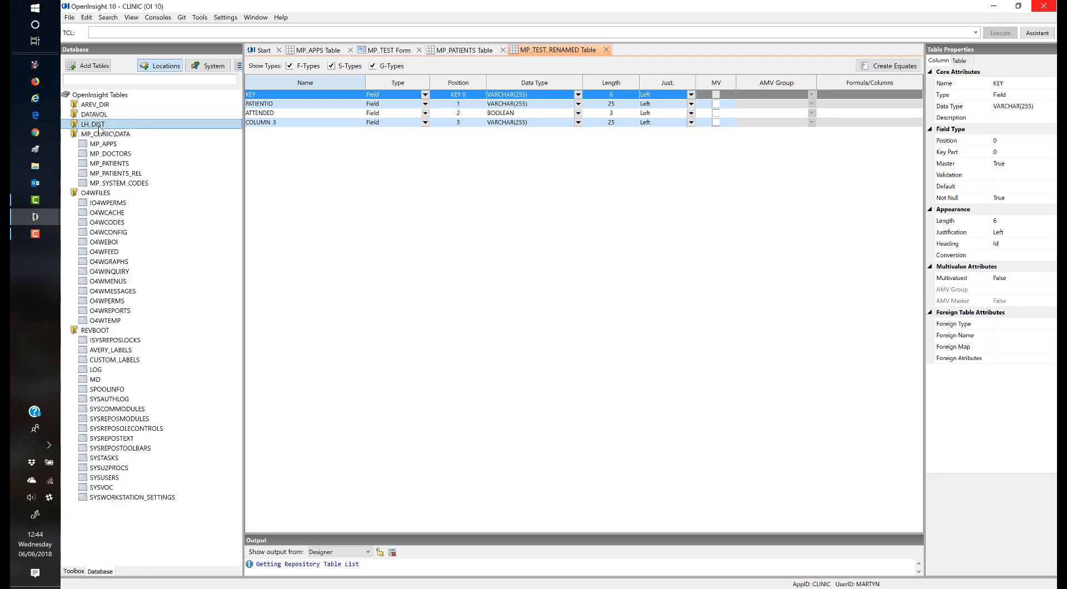
Examine the Btree index options with the COMMENTS column selected and the cross-reference index options for MP_PATIENTS, adding neither index
right_click(113, 165)
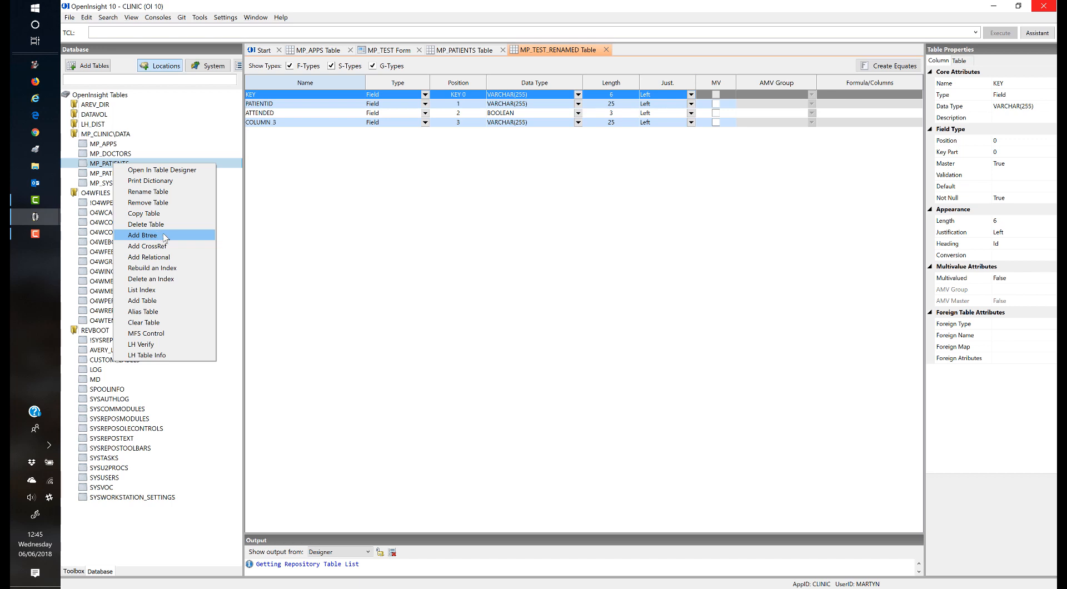
left_click(154, 237)
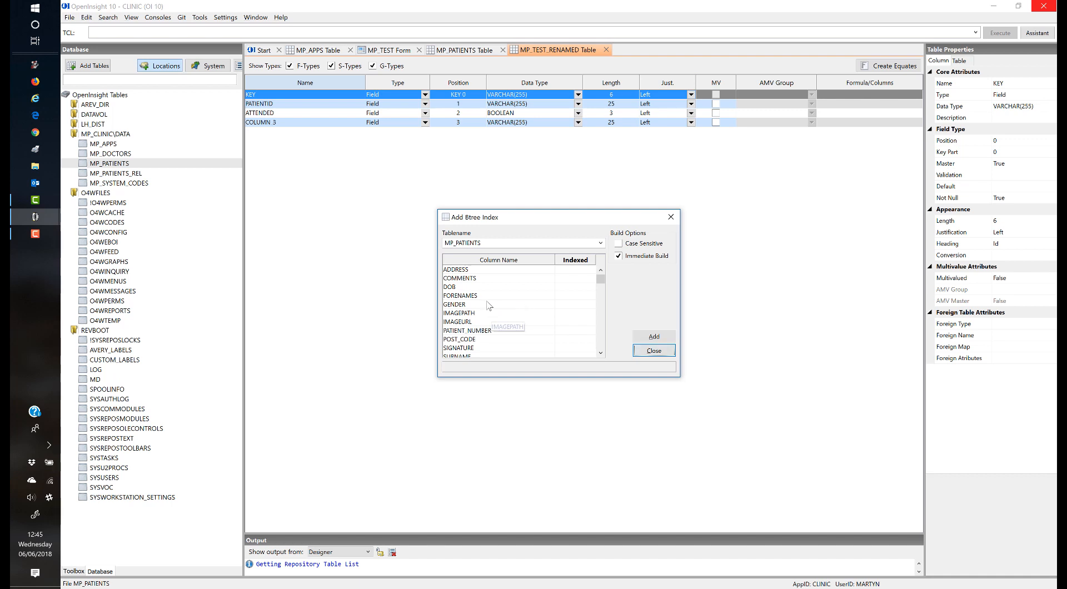
left_click(568, 279)
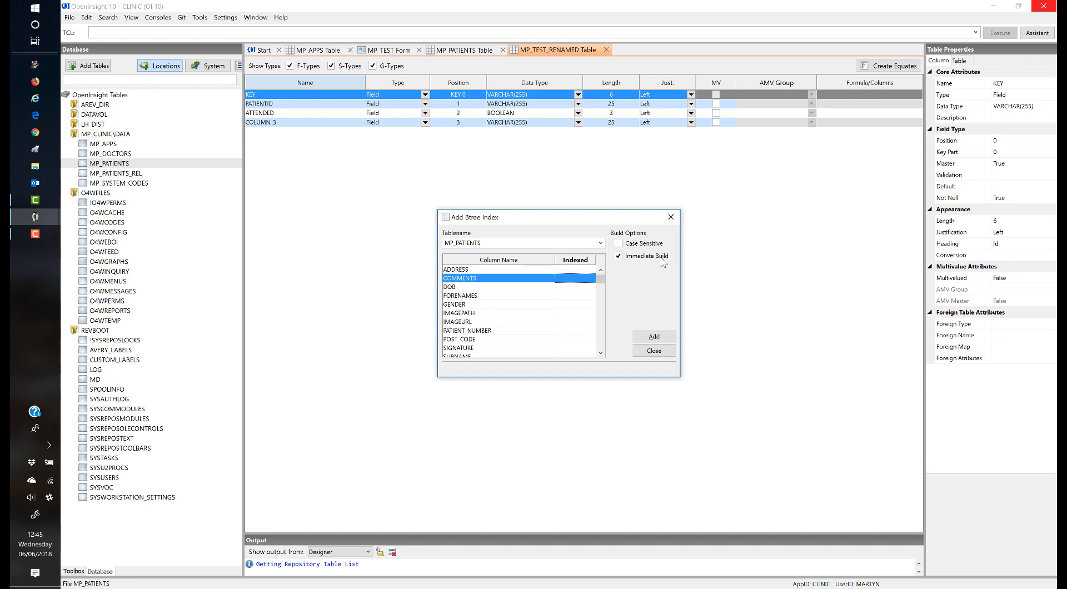
left_click(654, 350)
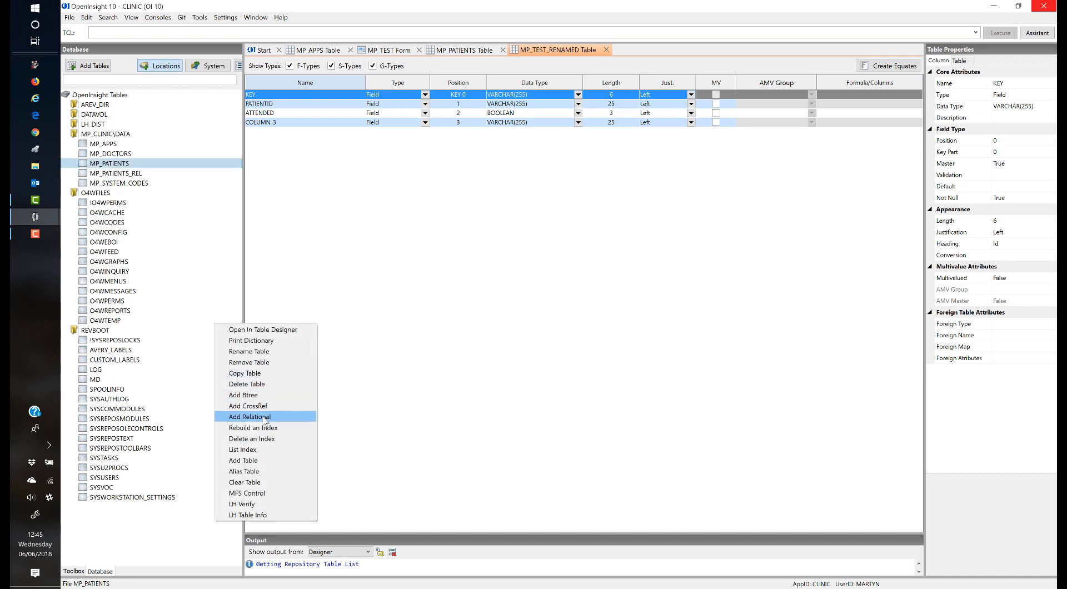
left_click(262, 410)
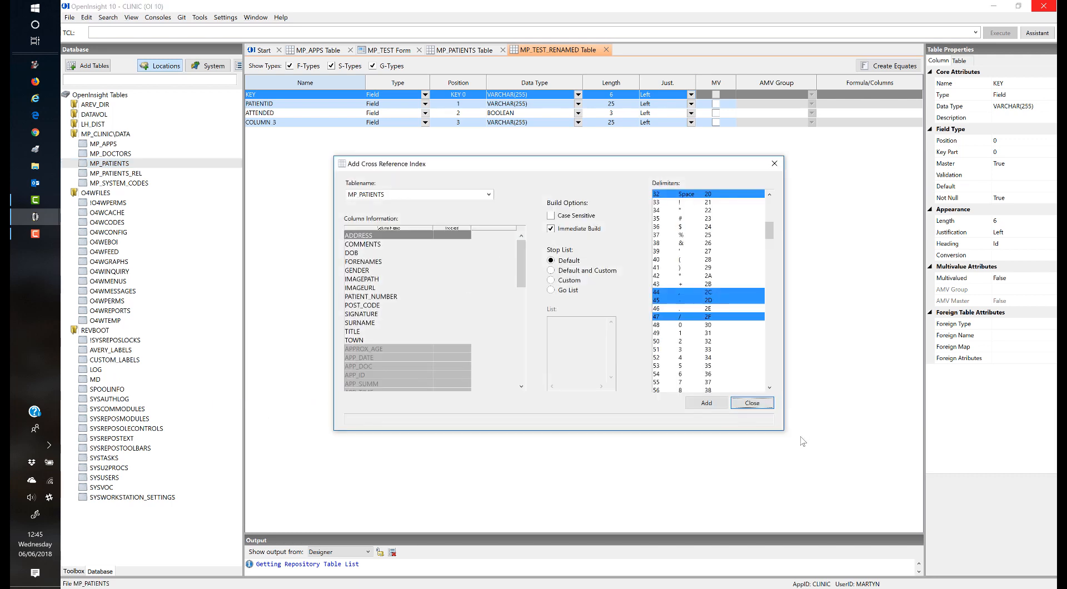
left_click(757, 404)
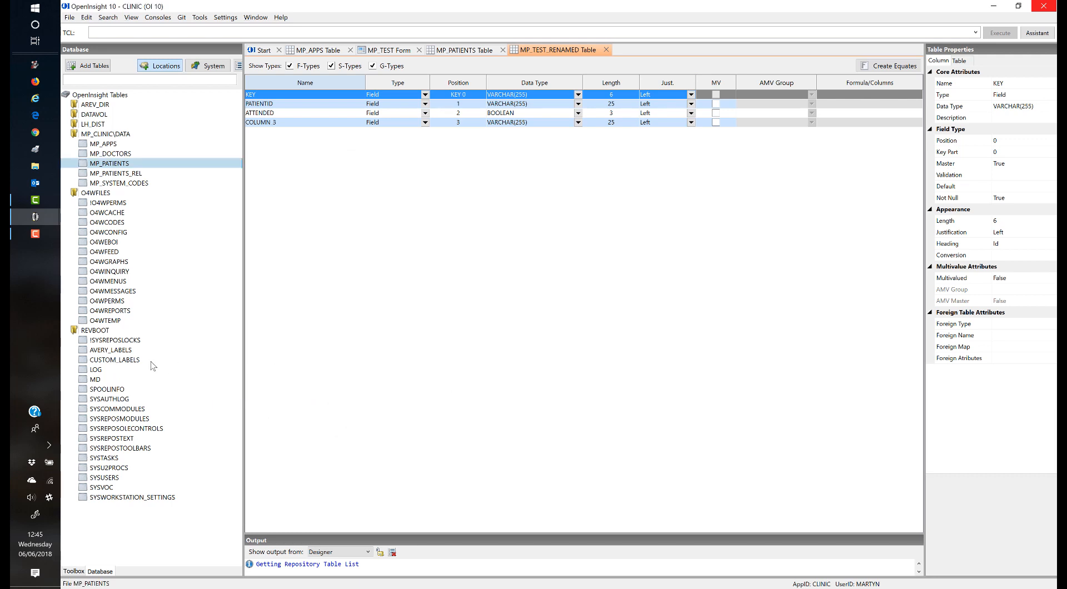
Examine the relational index options and the index update and rebuild options for MP_PATIENTS, changing no index
right_click(114, 165)
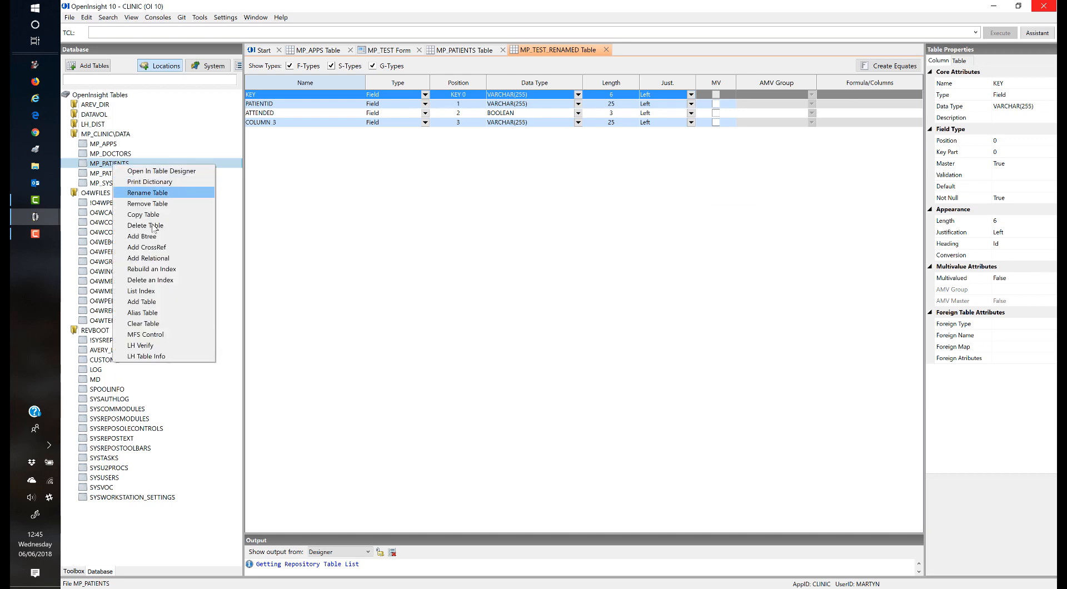
left_click(159, 259)
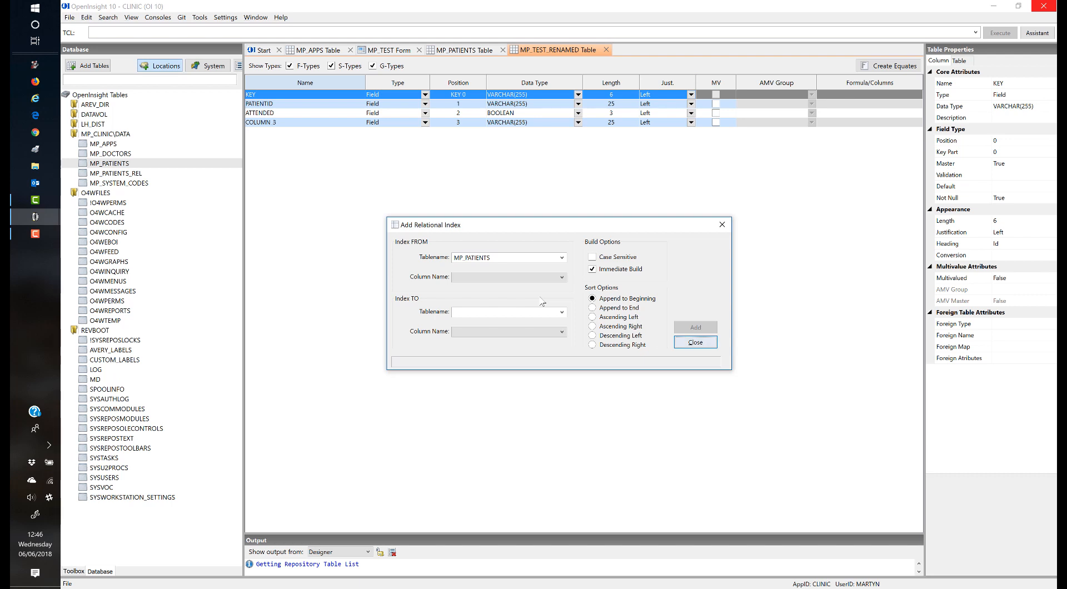
left_click(703, 343)
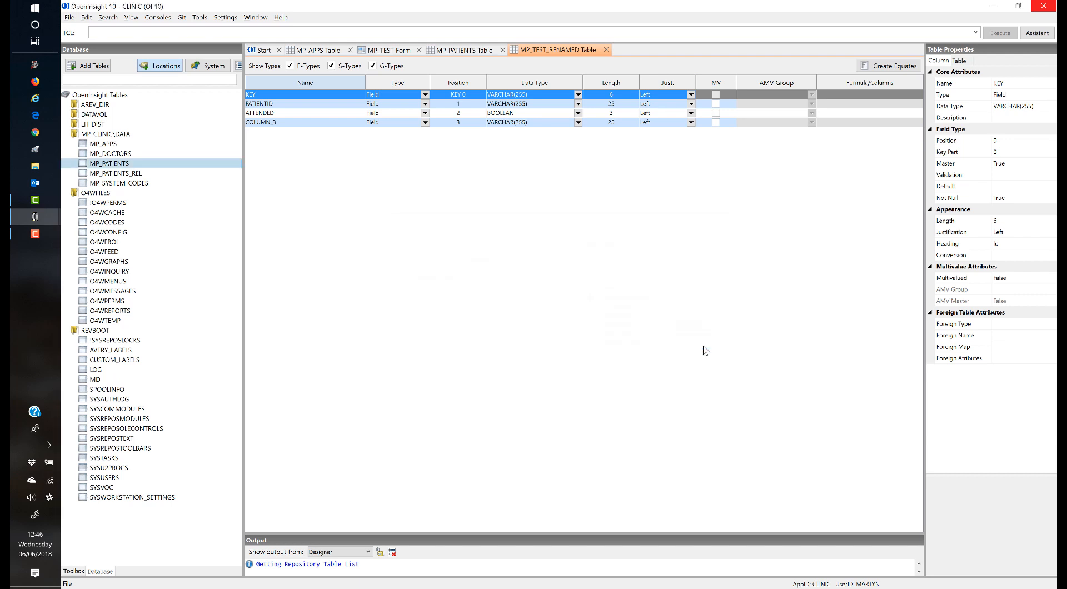
right_click(136, 164)
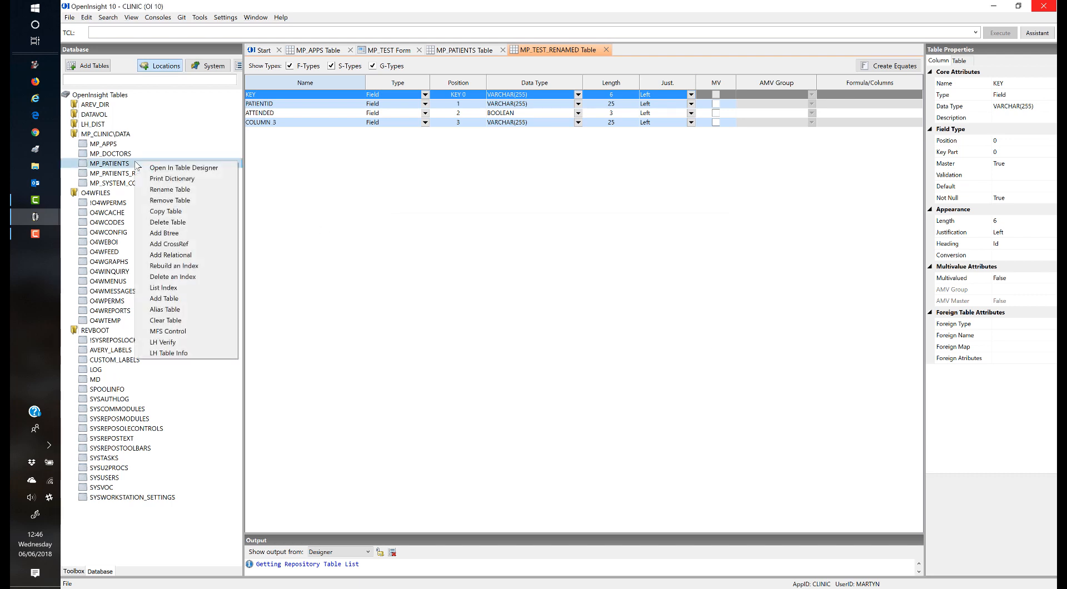
left_click(187, 266)
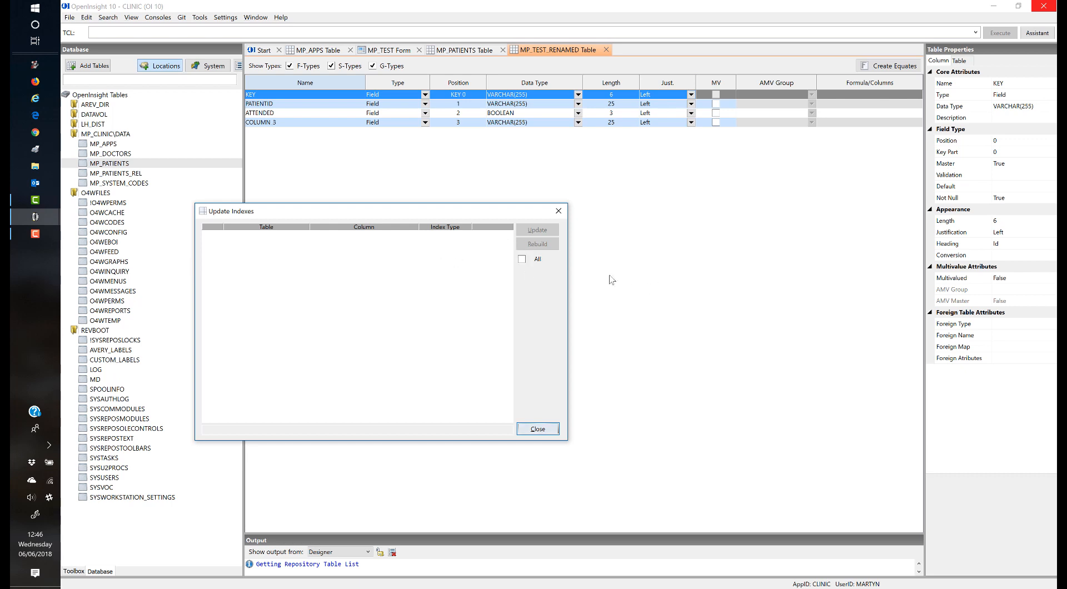
left_click(544, 428)
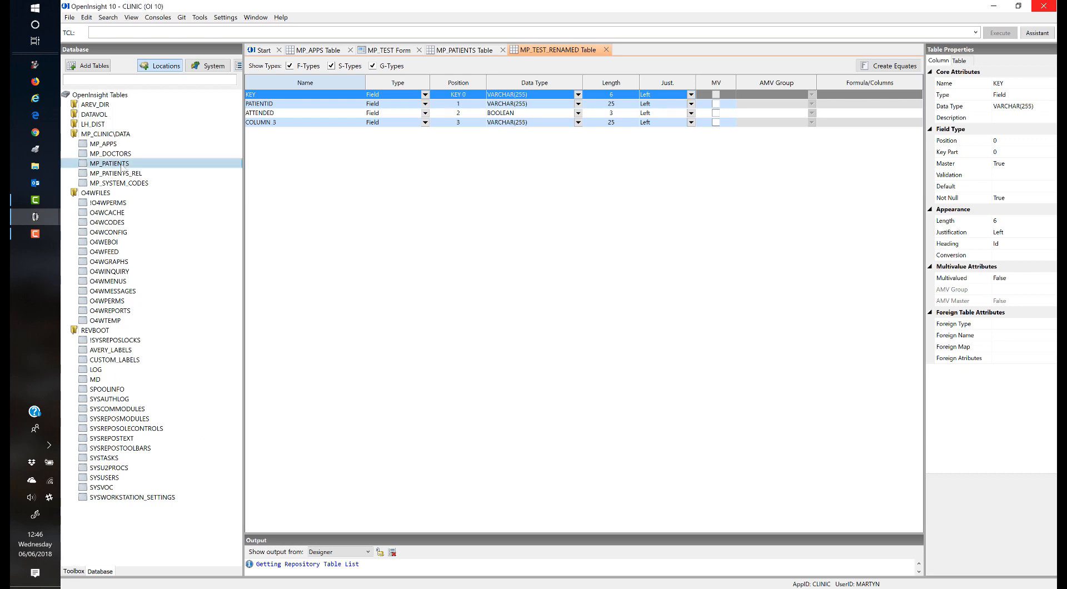
Examine the MFS control options for MP_PATIENTS and leave without applying any MFS
right_click(121, 167)
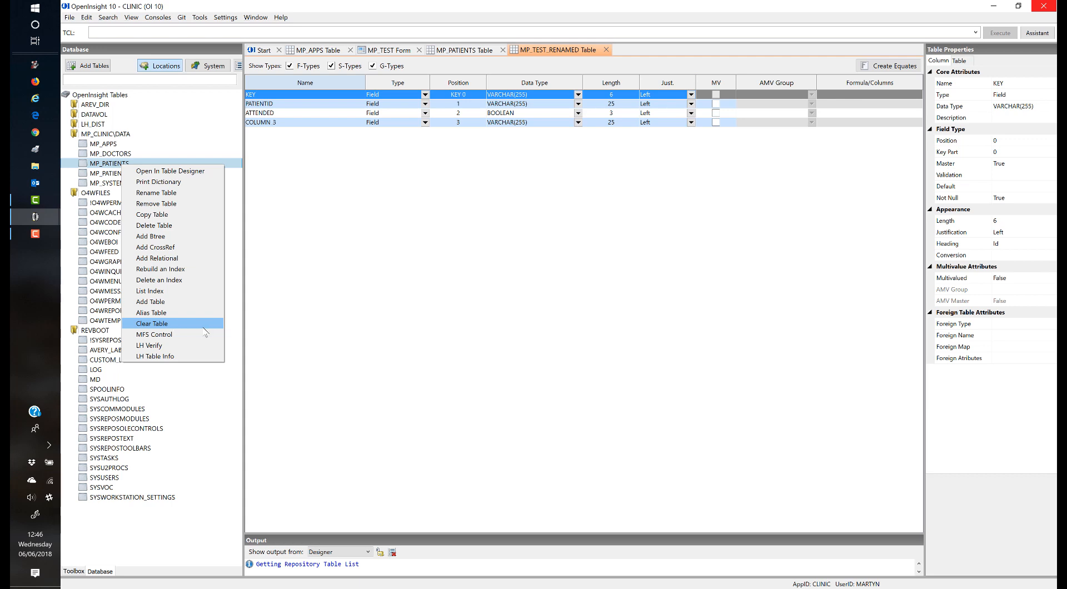
left_click(185, 336)
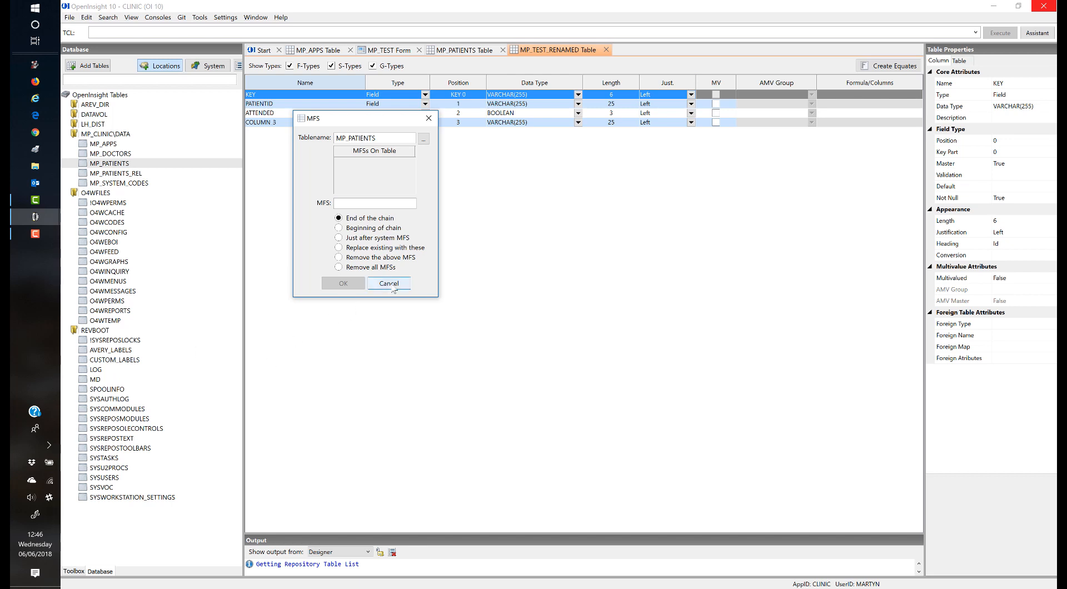
left_click(389, 283)
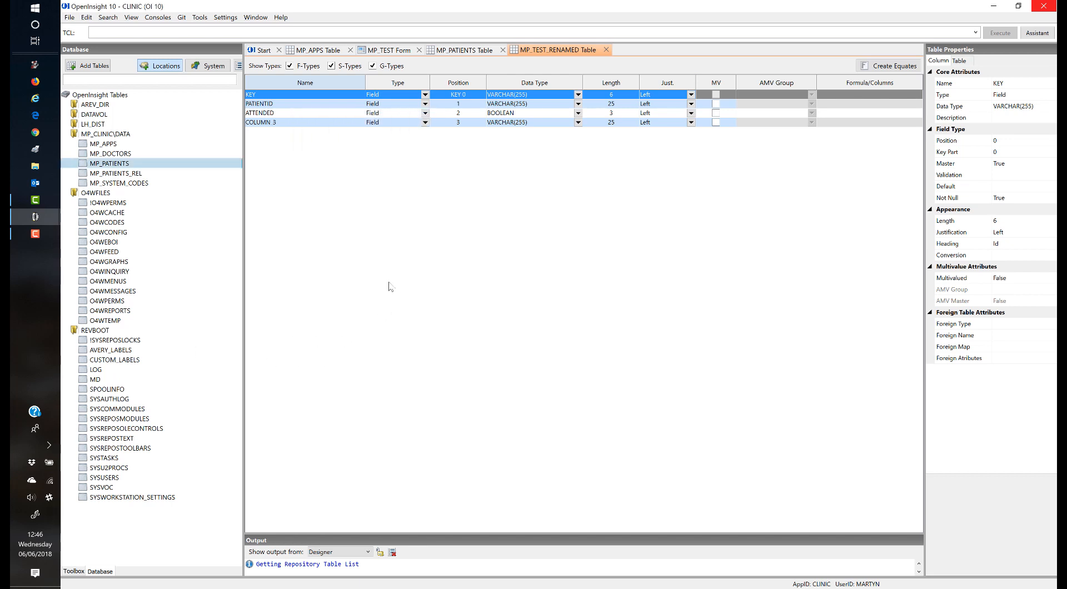
Run a linear hash verification on the MP_PATIENTS table with detailed statistics and all testing results displayed
right_click(115, 165)
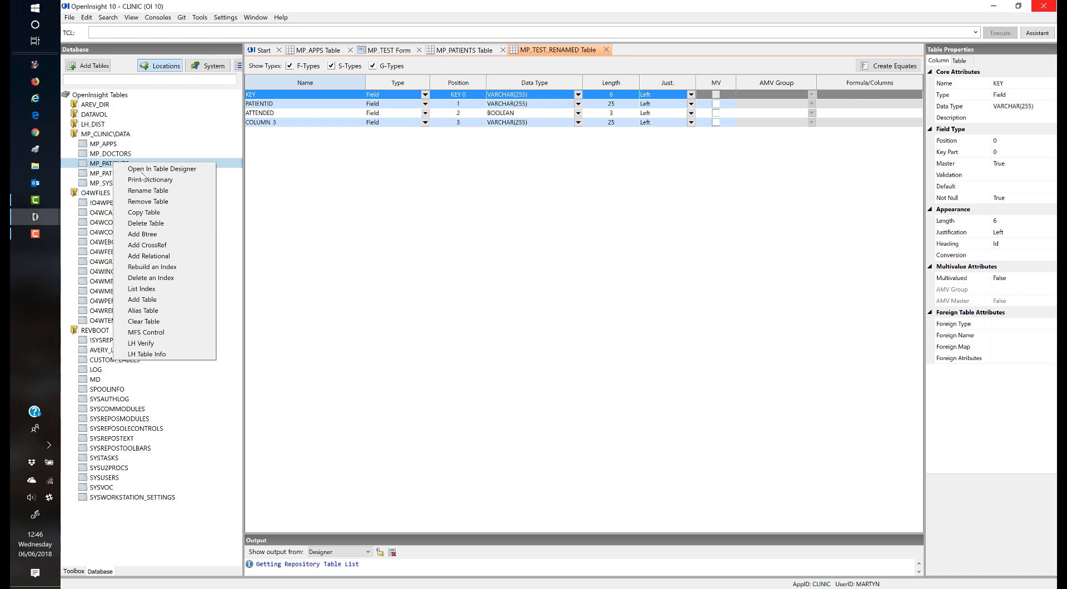
left_click(166, 344)
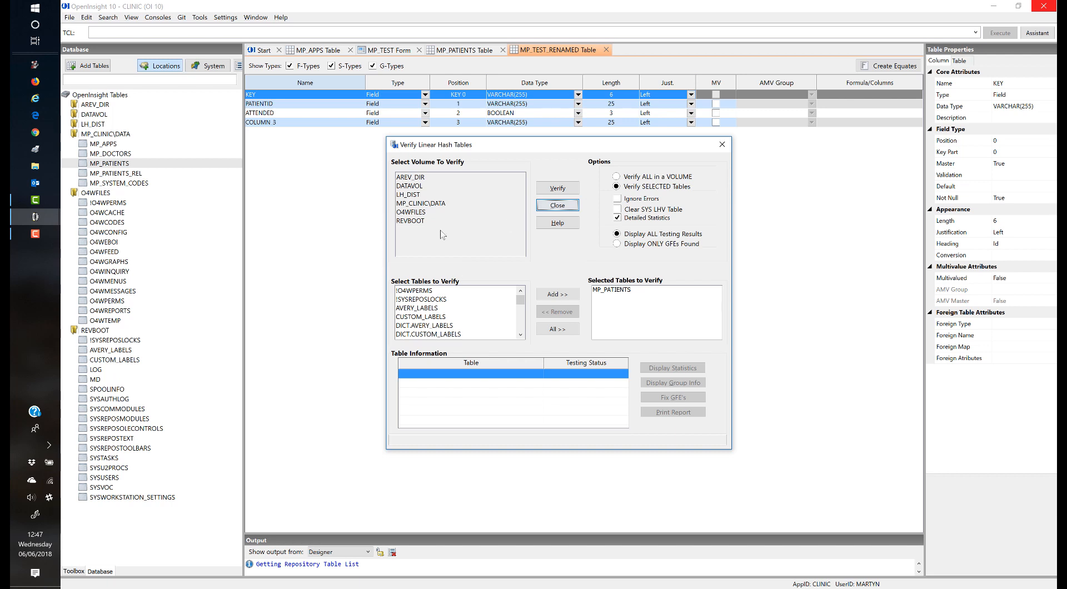
scroll(465, 312, "down", 6)
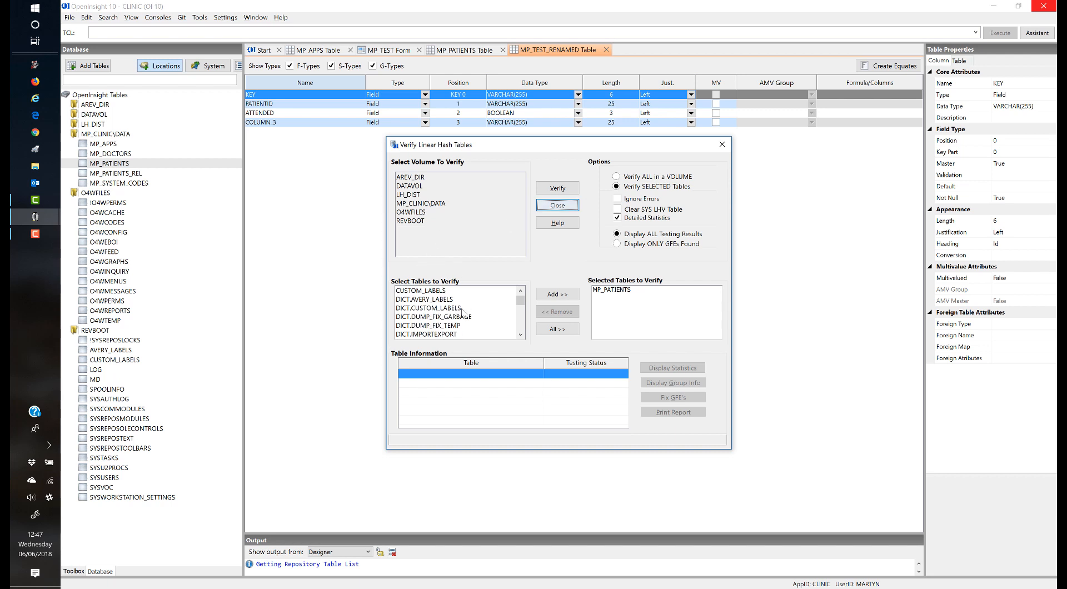
scroll(461, 313, "down", 10)
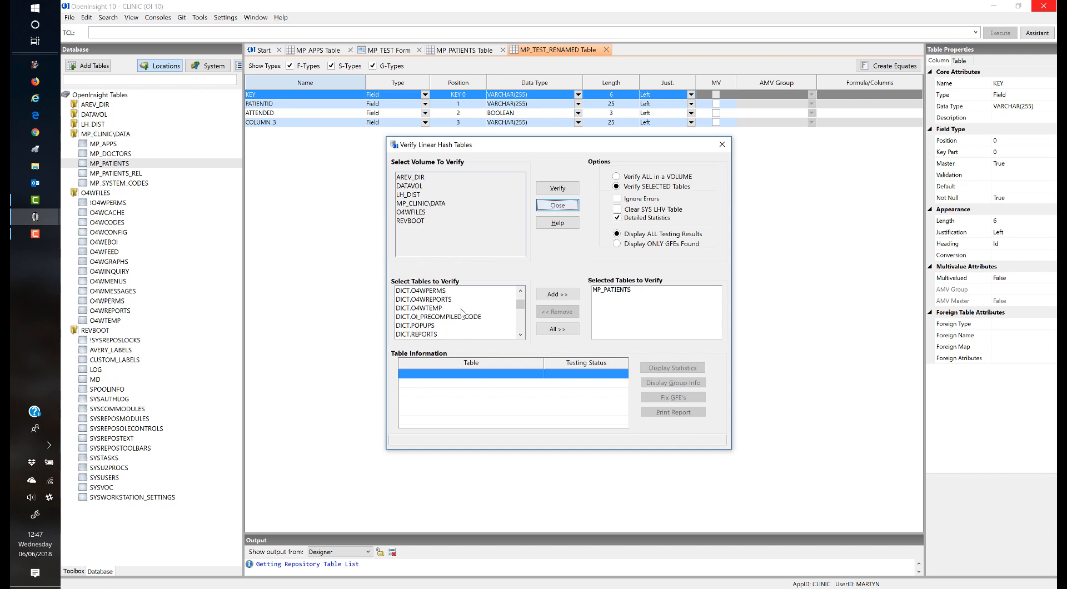
scroll(461, 313, "down", 8)
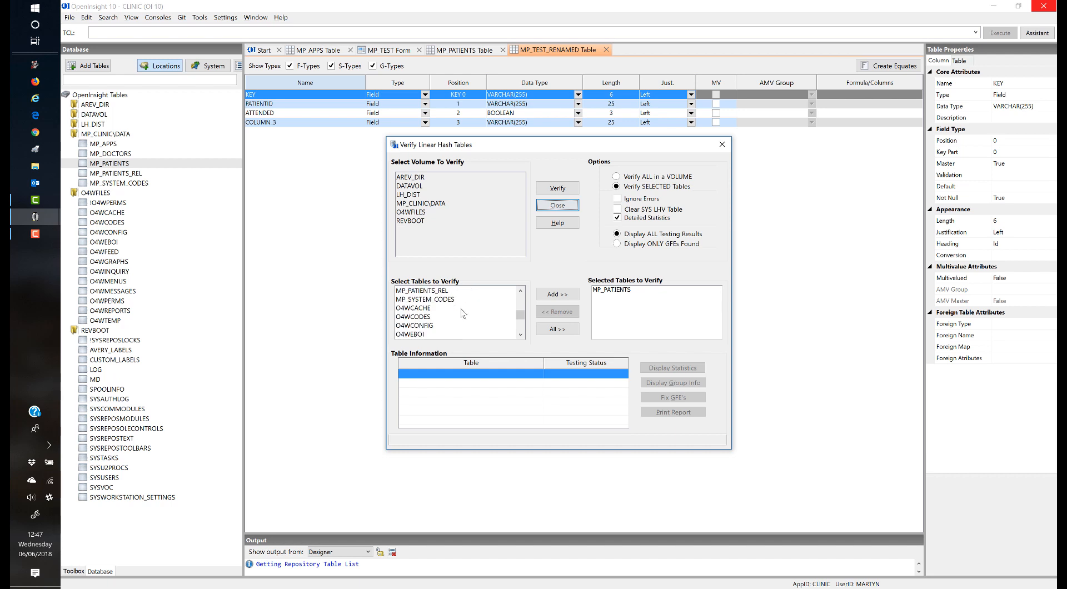
left_click(425, 335)
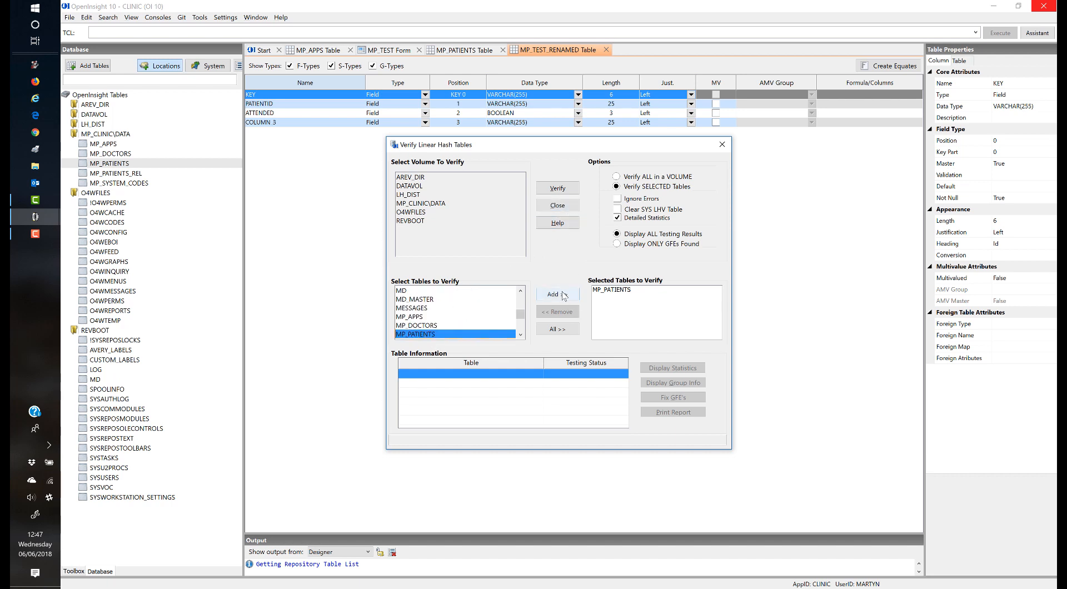
left_click(557, 188)
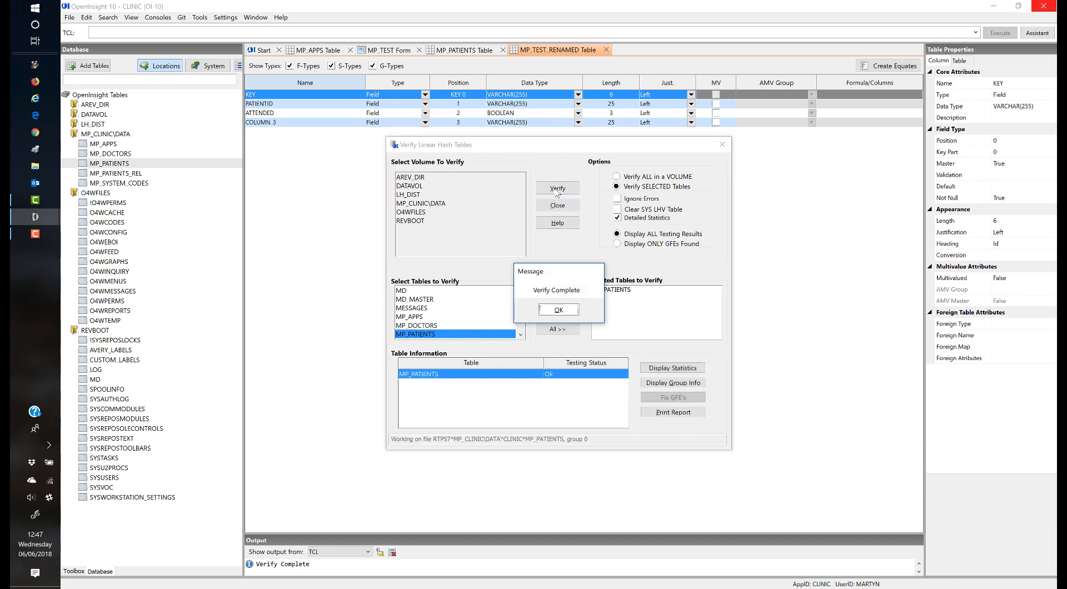
left_click(558, 309)
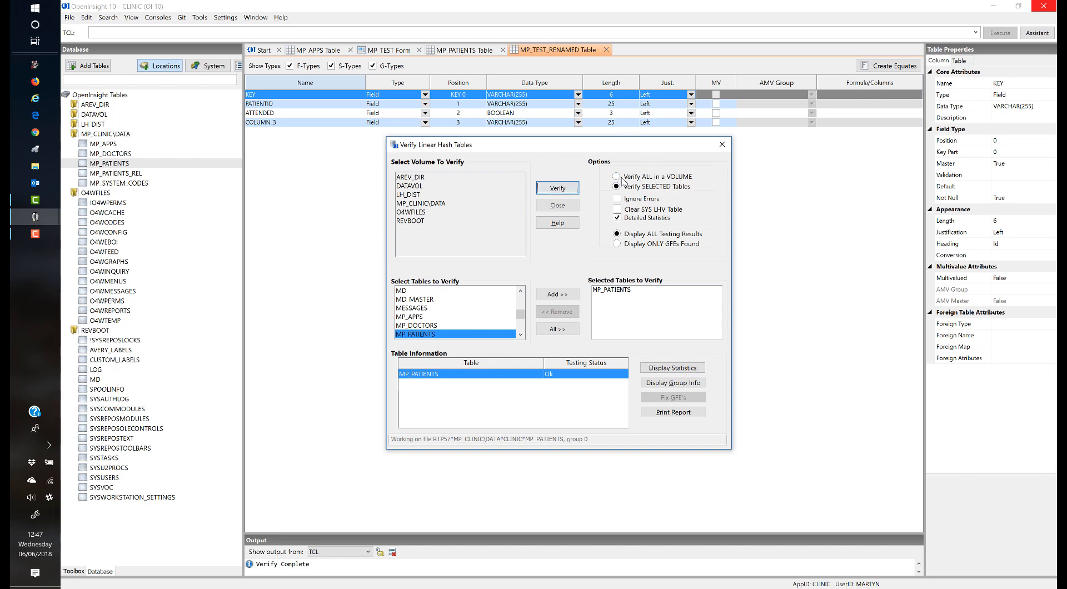
Try the Verify ALL in a VOLUME option, return to Verify SELECTED Tables, and toggle Detailed Statistics off and on
left_click(616, 177)
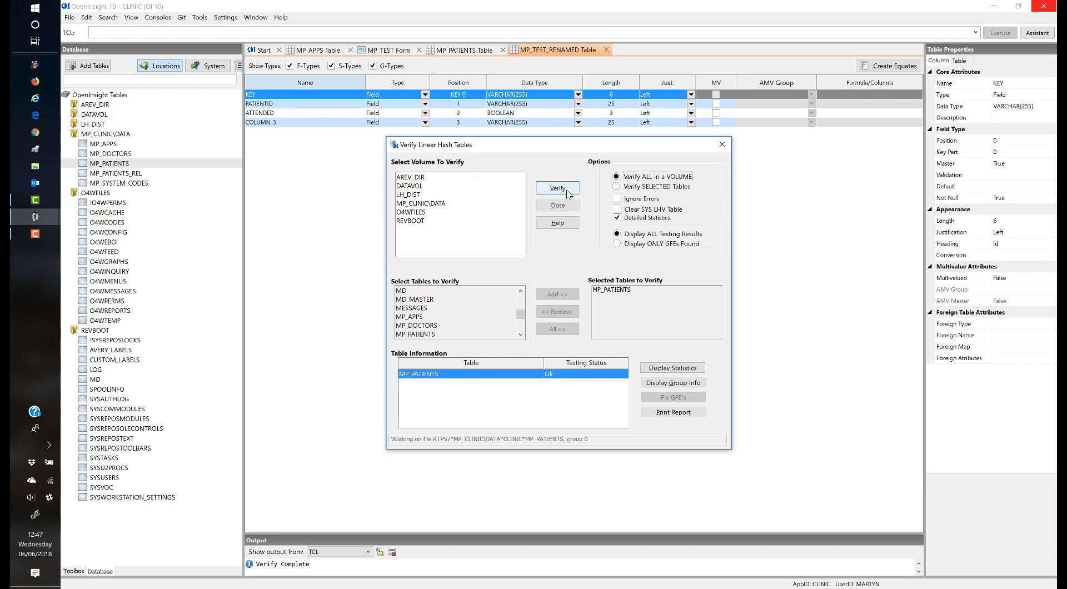
left_click(616, 187)
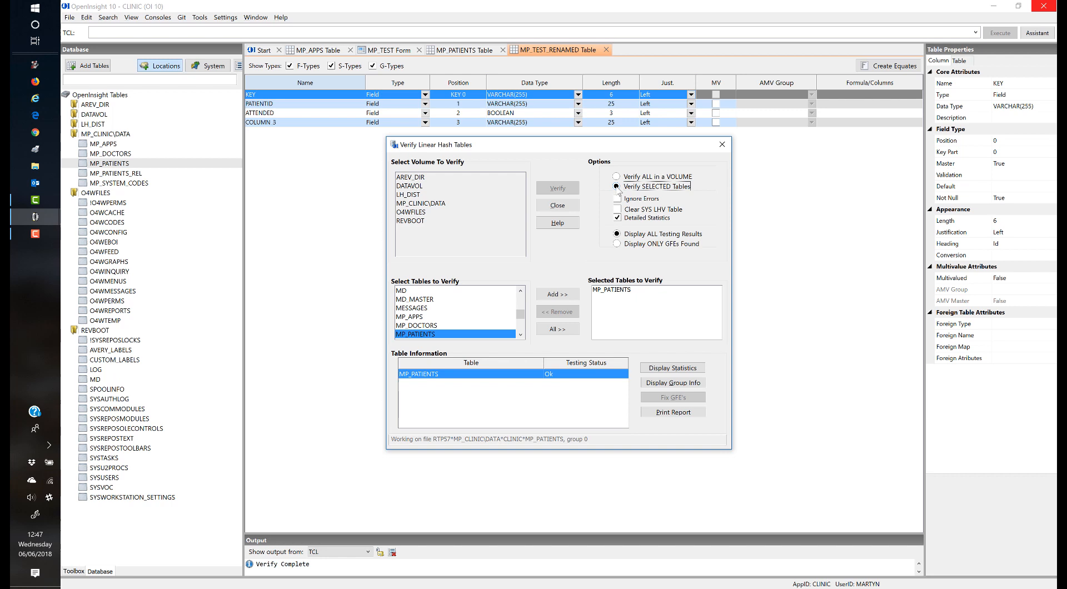
left_click(616, 214)
left_click(617, 216)
Review the verification statistics and detailed group information for MP_PATIENTS, and close the linear hash verification
left_click(678, 370)
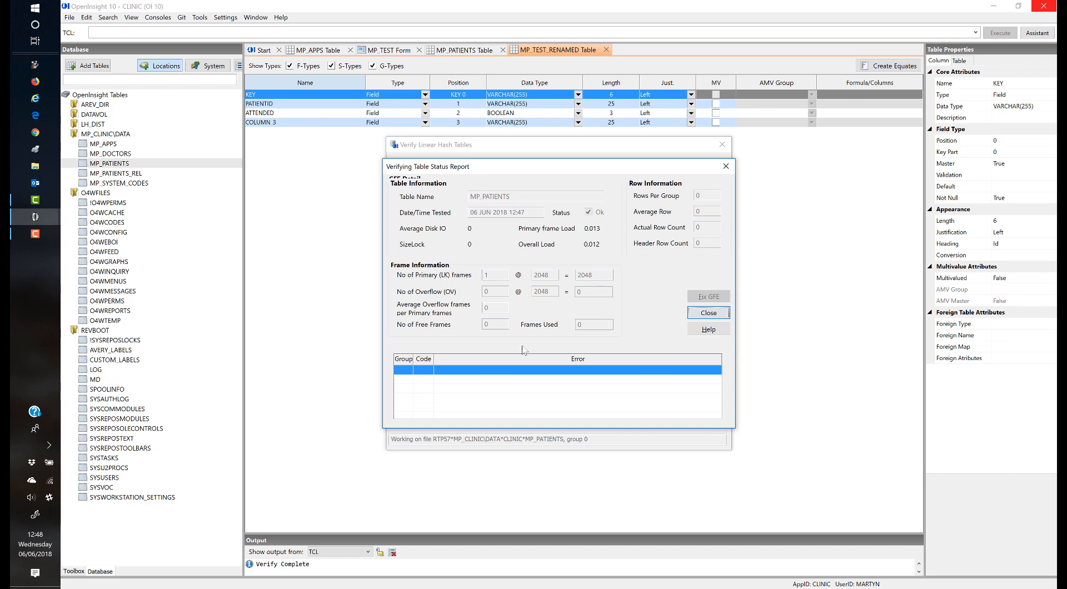
left_click(721, 315)
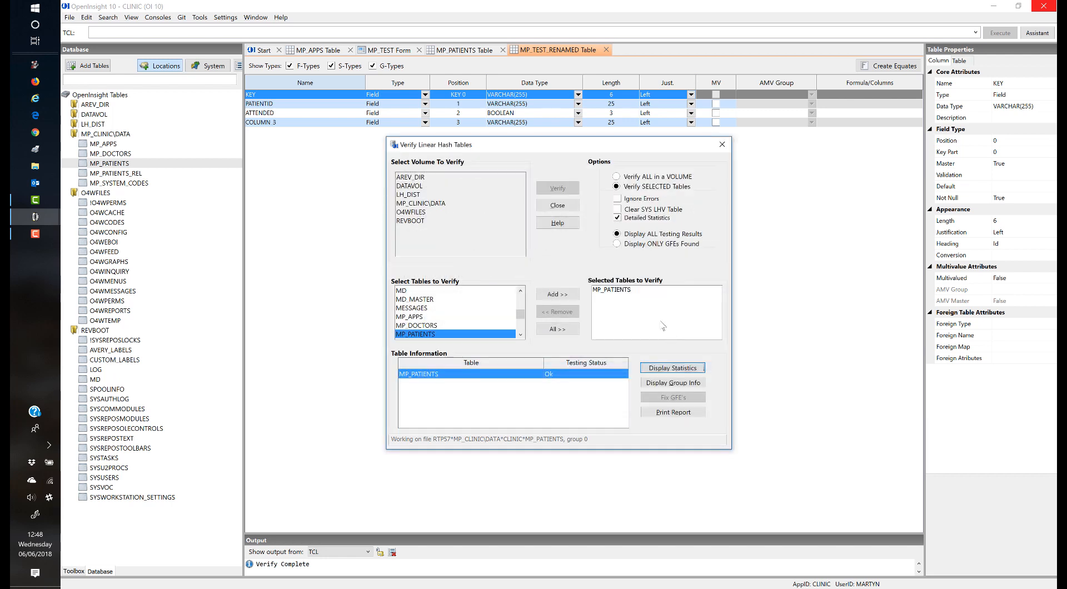
left_click(676, 387)
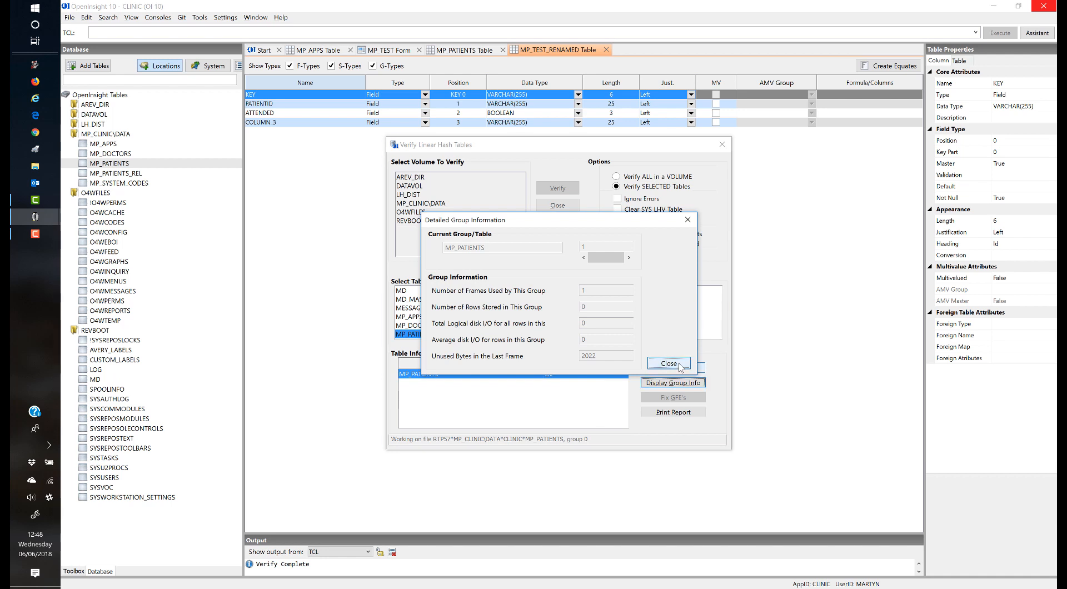
left_click(673, 365)
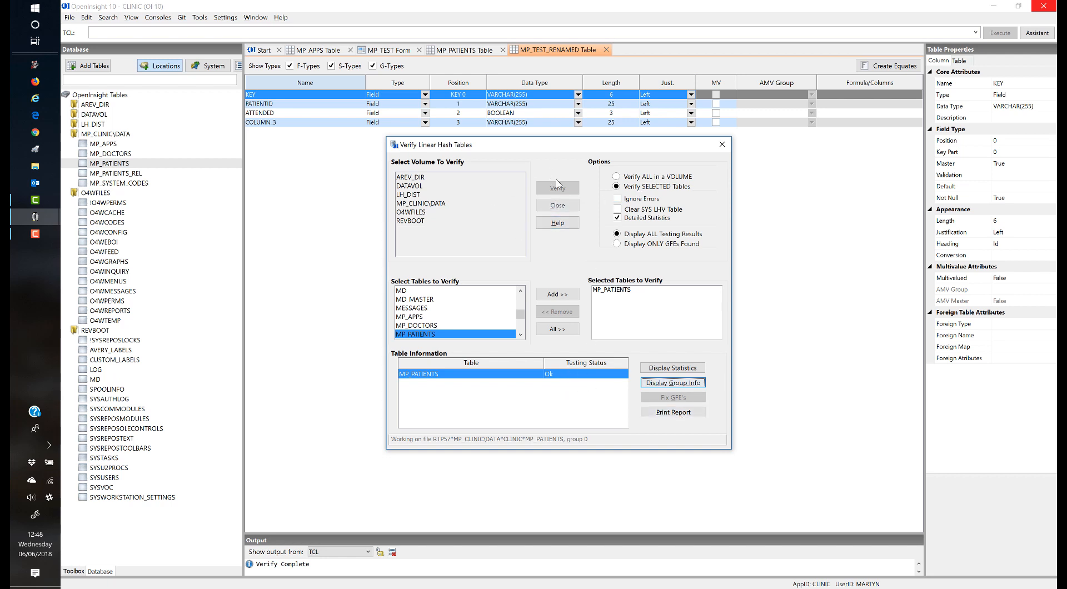
left_click(722, 145)
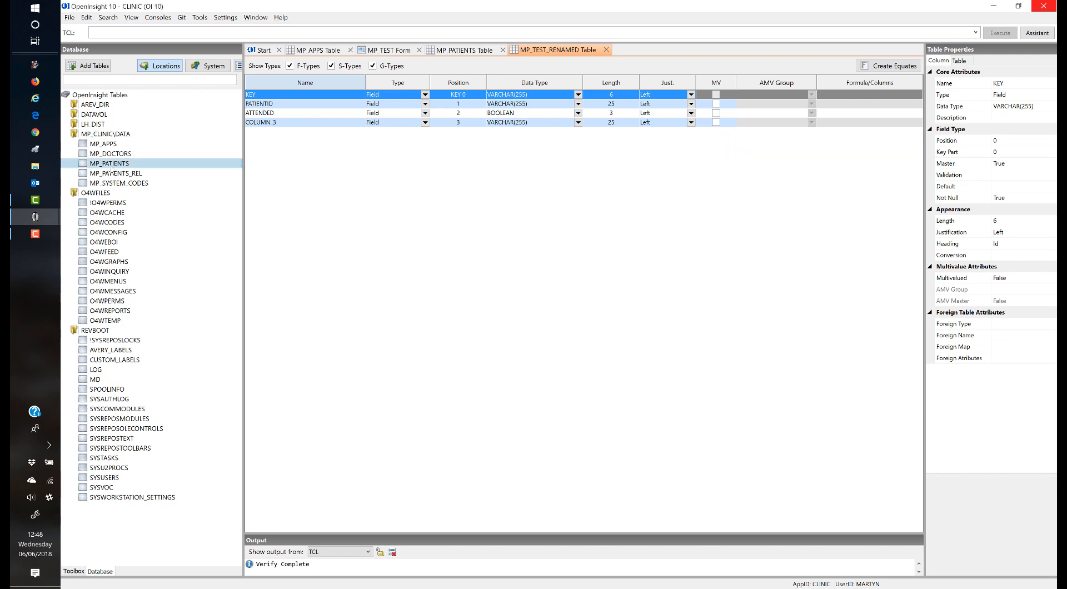
Open the linear hash table information, widen the Tablename column and select MP_PATIENTS in the table list
right_click(112, 163)
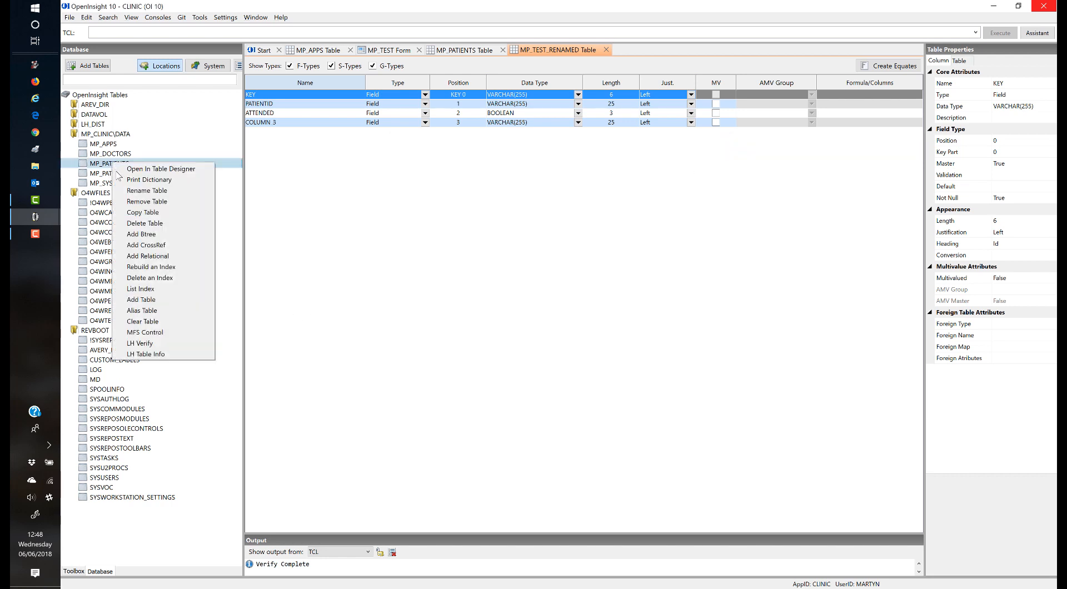
left_click(160, 356)
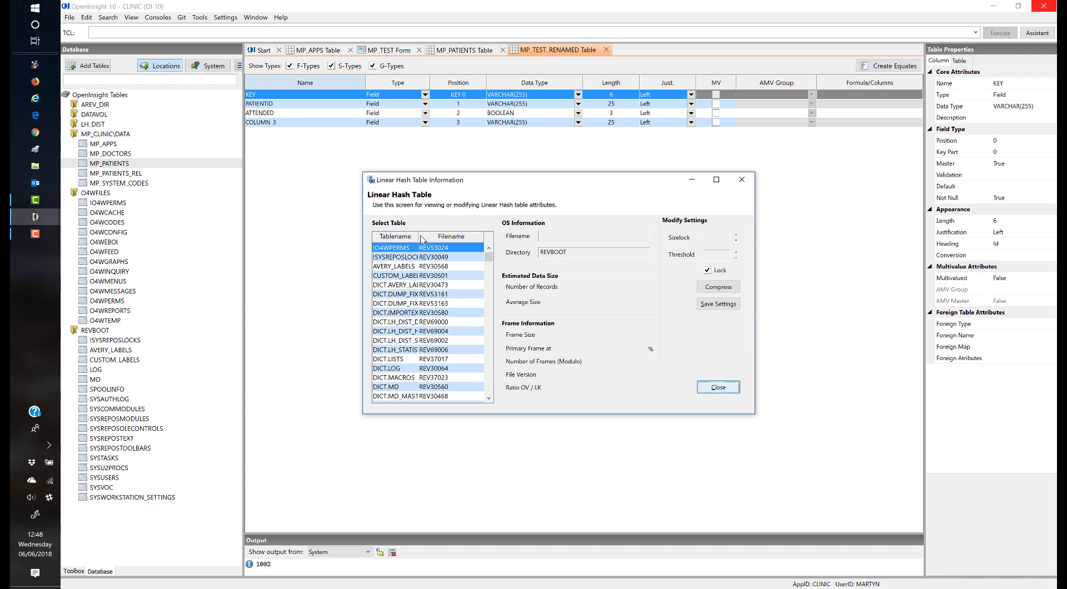
left_click_drag(421, 237, 437, 236)
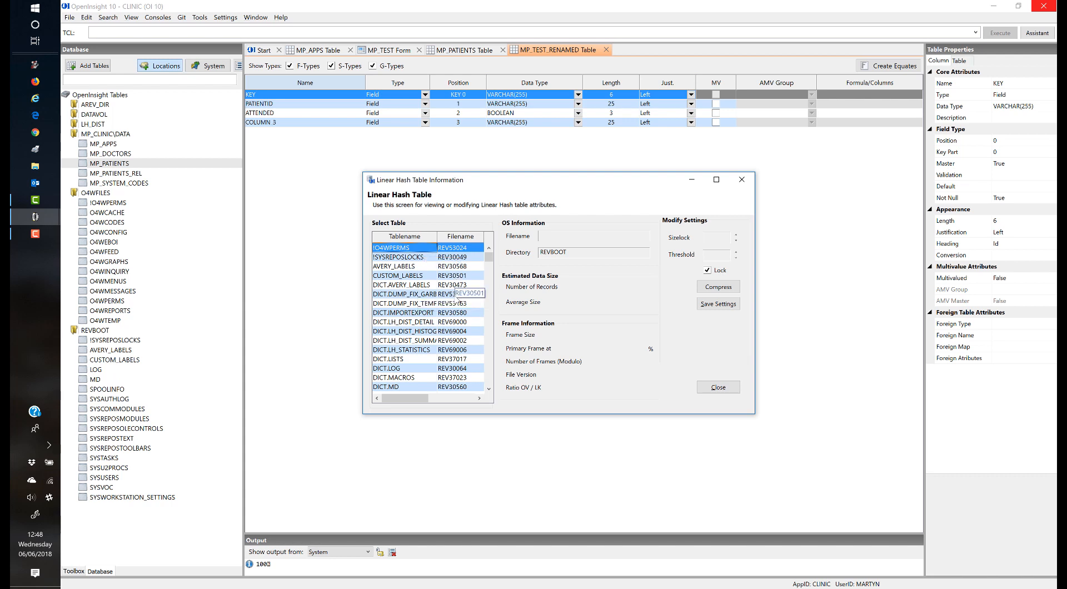
scroll(458, 311, "down", 2)
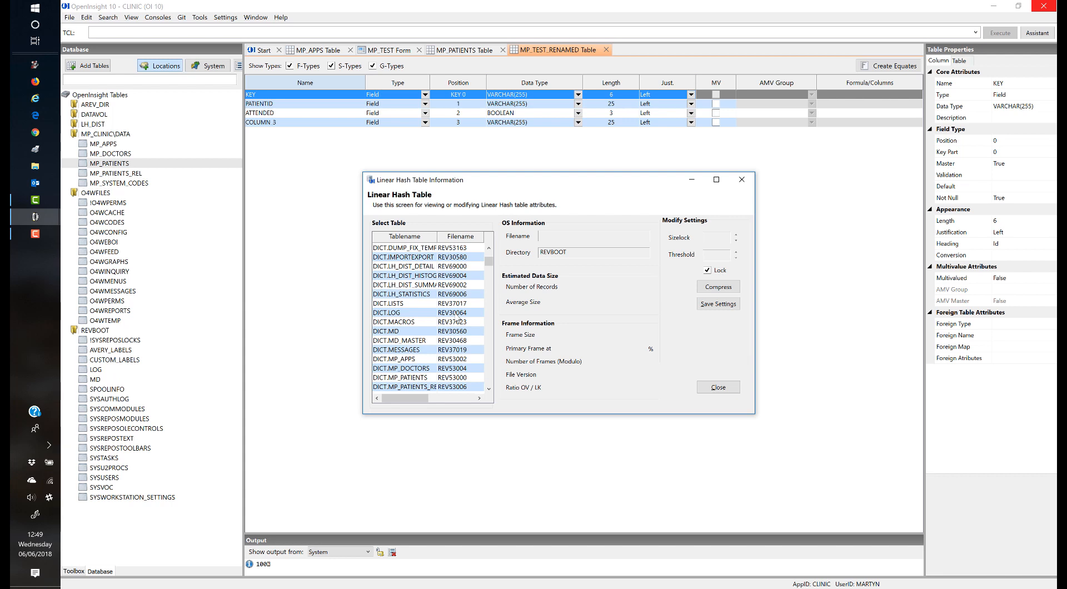
scroll(450, 331, "down", 4)
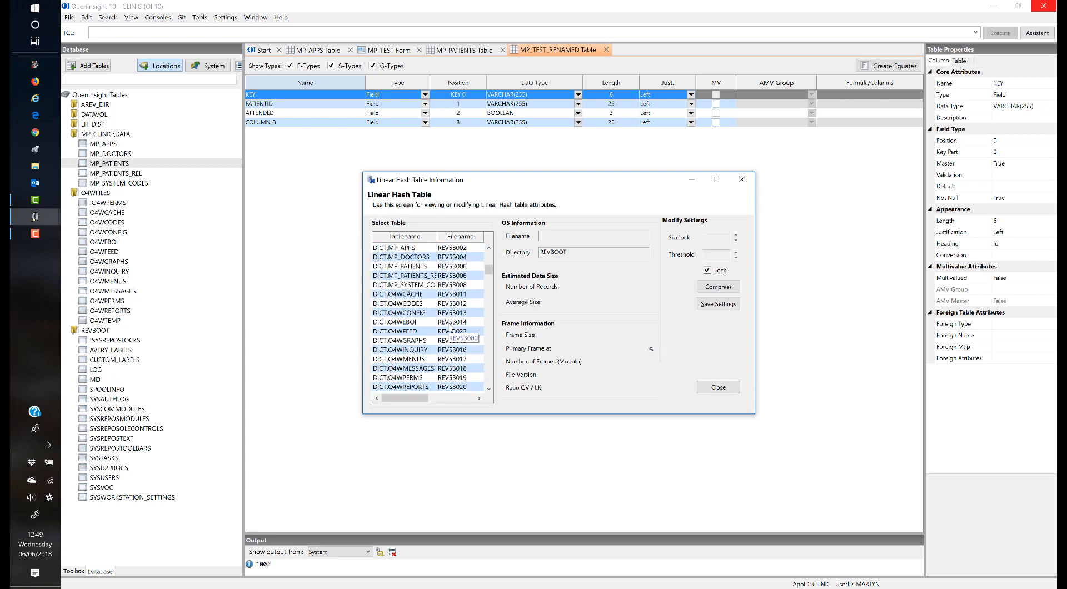
scroll(449, 326, "down", 10)
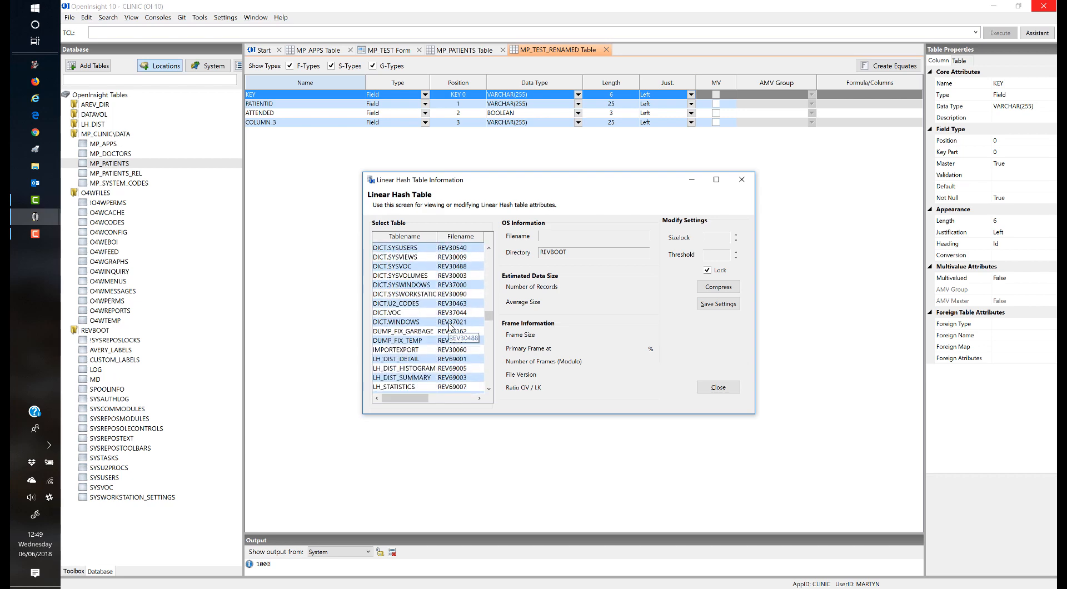
scroll(450, 326, "down", 5)
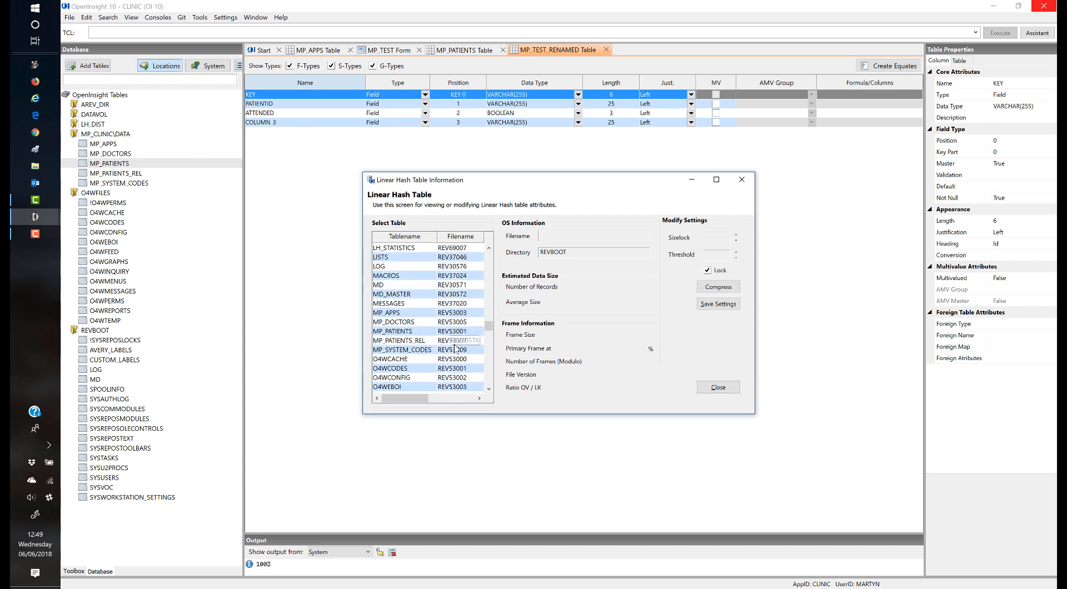
left_click(451, 332)
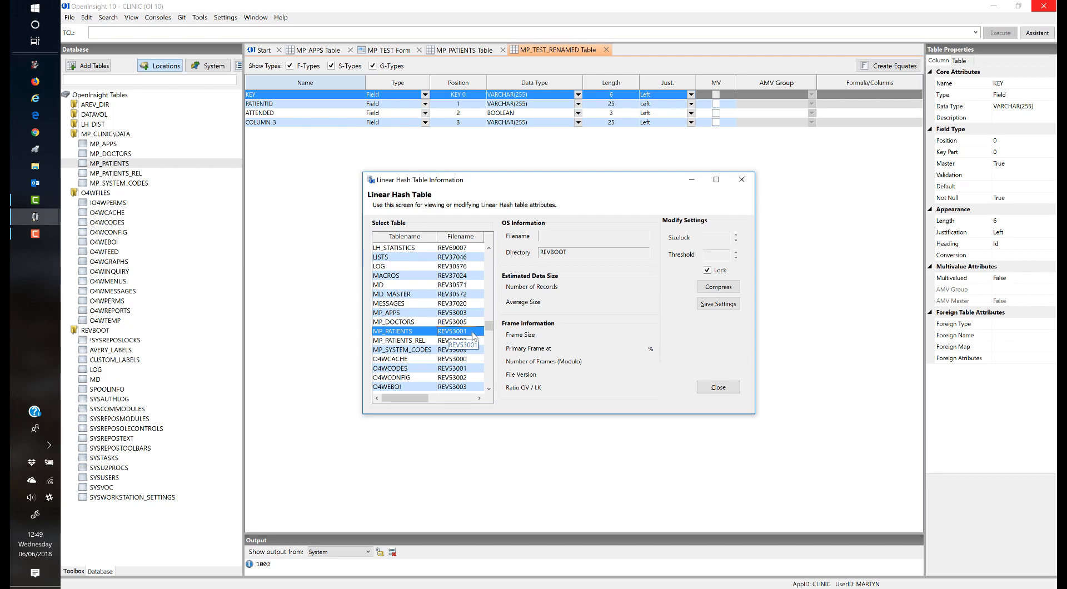
Examine the file, size and frame information of DICT.MP_PATIENTS, and close the linear hash table information without saving settings
scroll(472, 336, "up", 10)
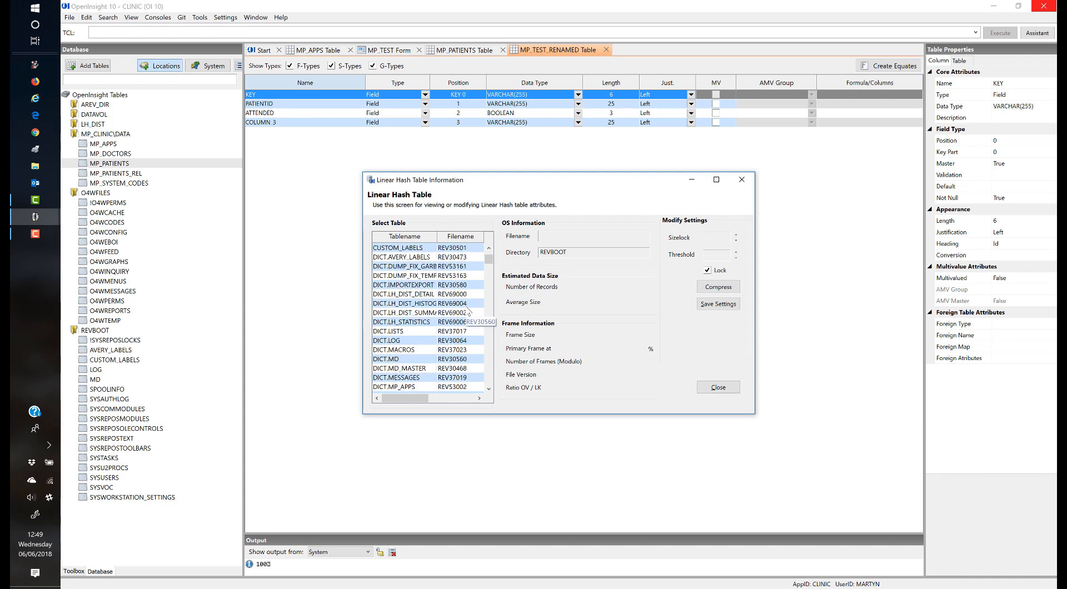
scroll(468, 311, "up", 10)
scroll(469, 320, "down", 3)
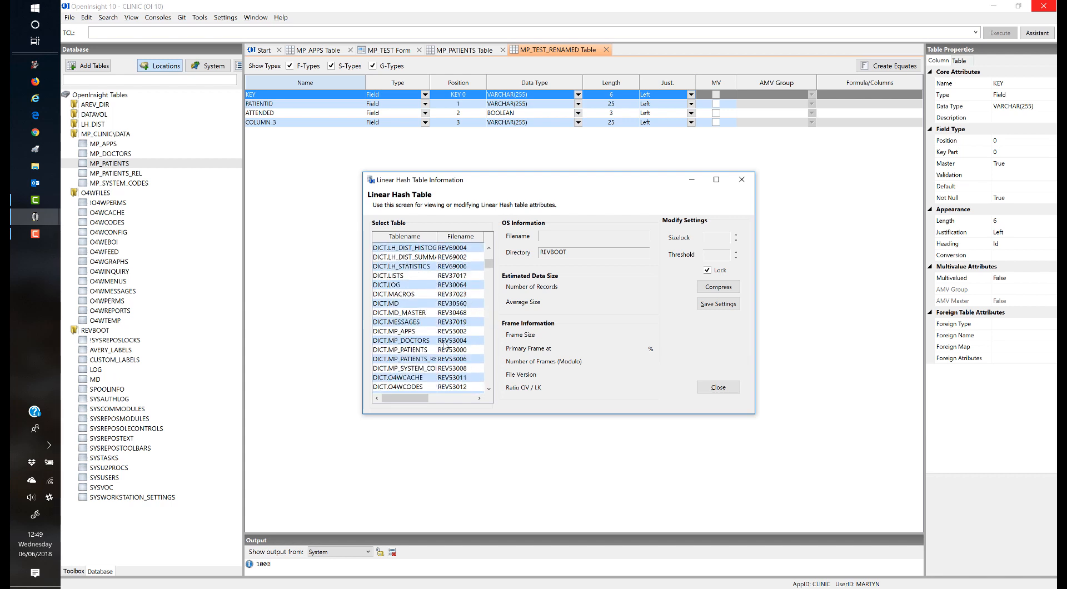
left_click(425, 351)
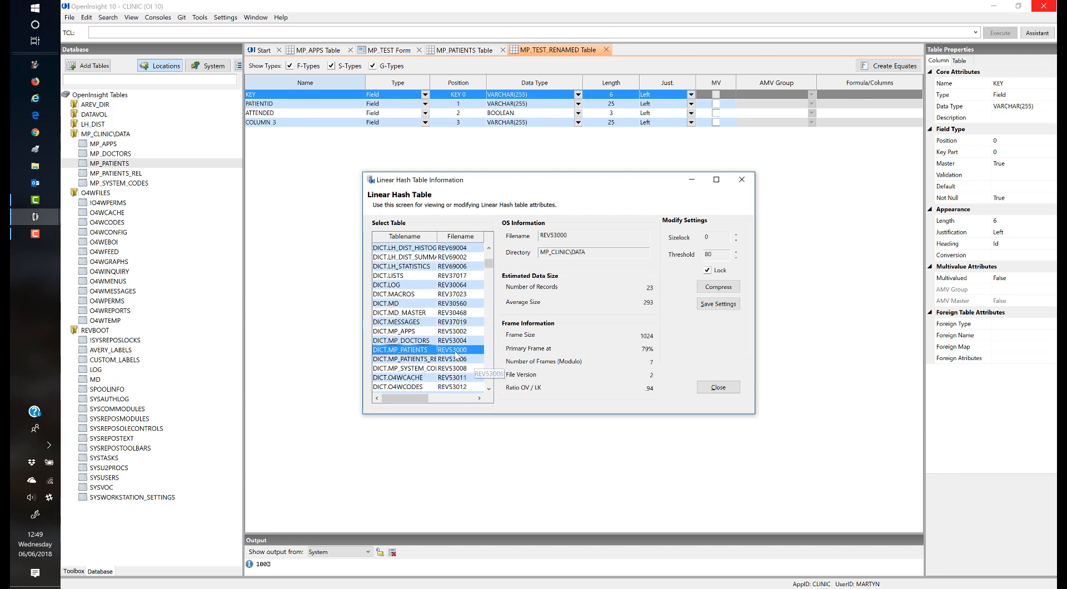
scroll(465, 349, "down", 15)
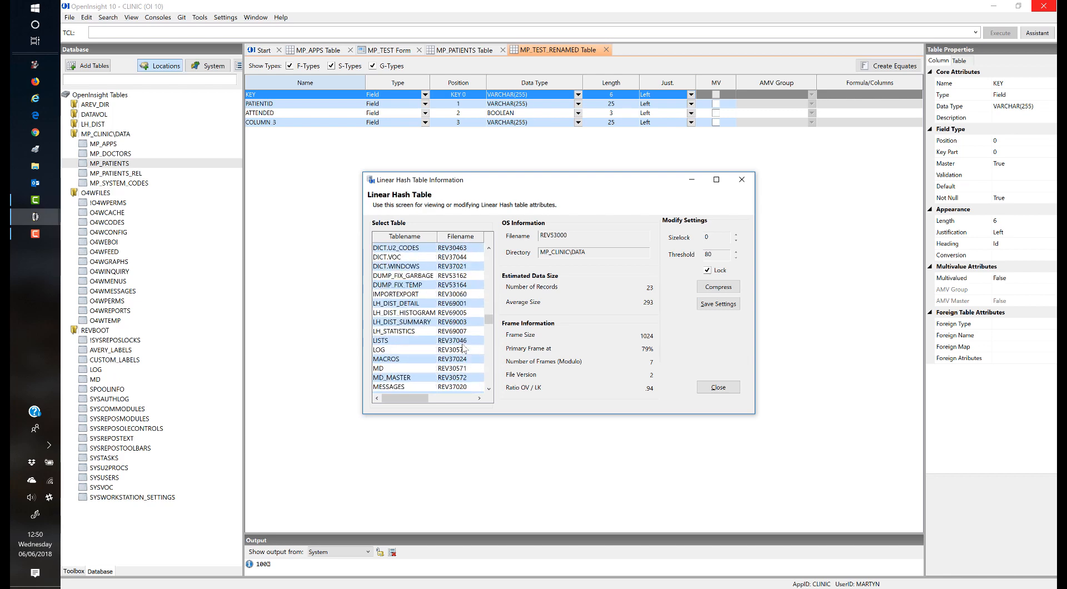
scroll(464, 348, "down", 4)
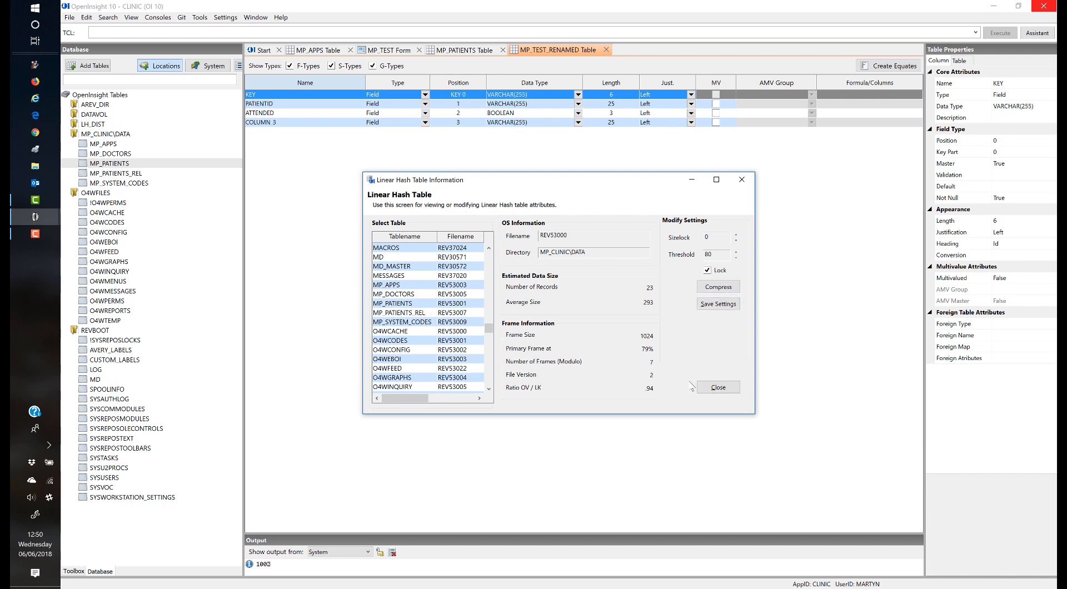
left_click(723, 393)
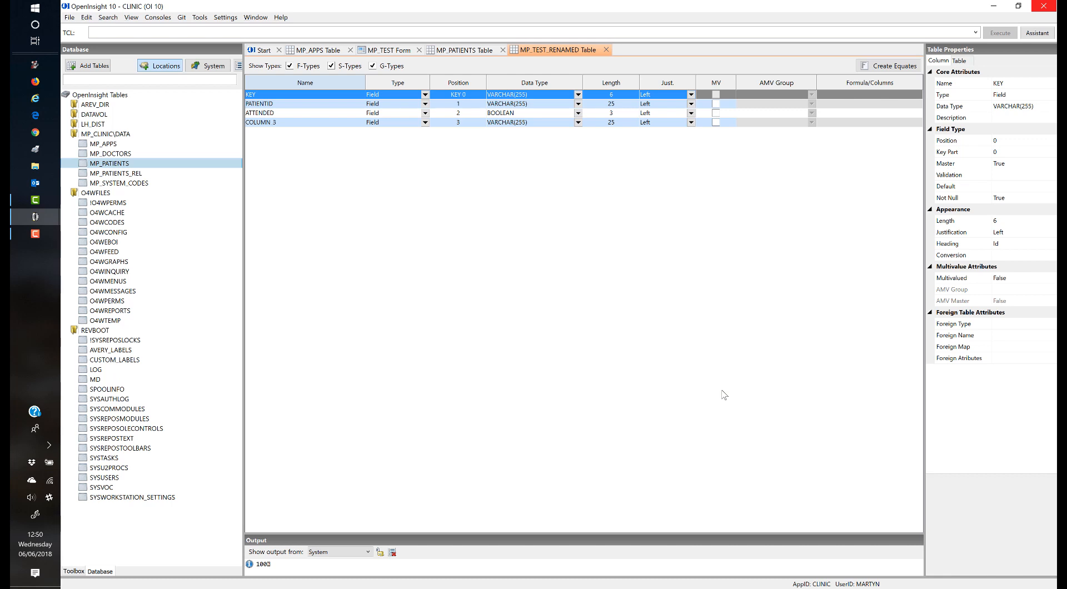